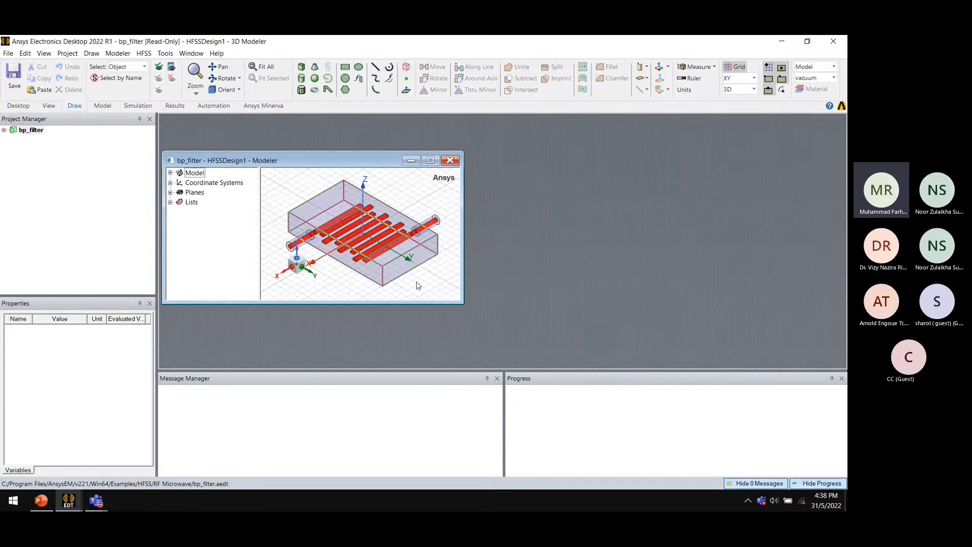
Maximize the modeler window and expand the model tree and project tree to show the pec and vacuum solids and design items
{"action": "left_click", "coordinate": [429, 160]}
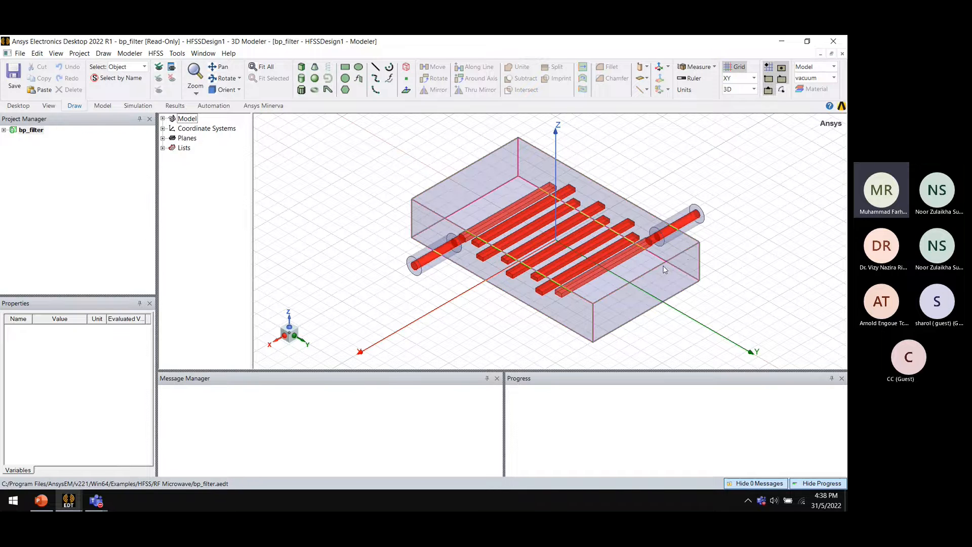
{"action": "left_click", "coordinate": [163, 118]}
{"action": "left_click", "coordinate": [173, 129]}
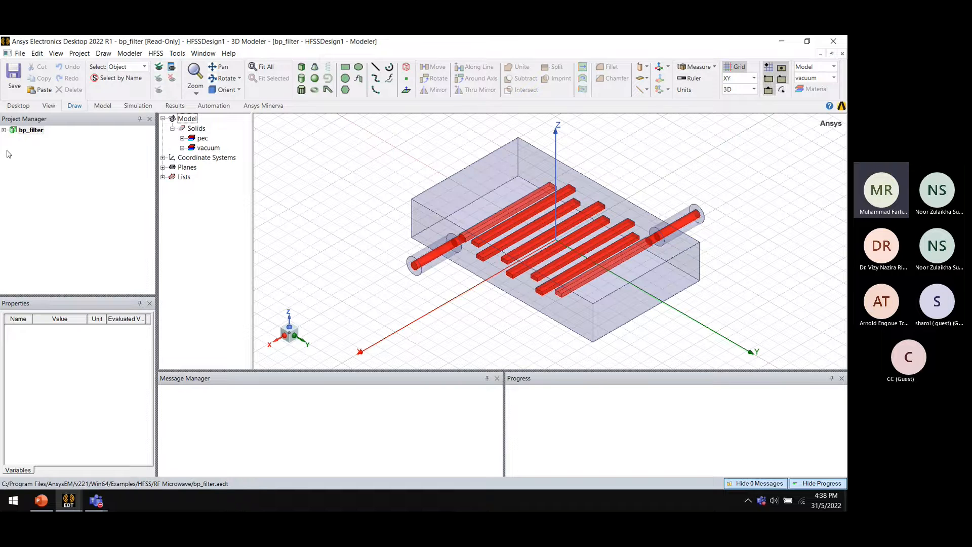
{"action": "left_click", "coordinate": [3, 130]}
{"action": "left_click", "coordinate": [12, 130]}
{"action": "left_click", "coordinate": [13, 138]}
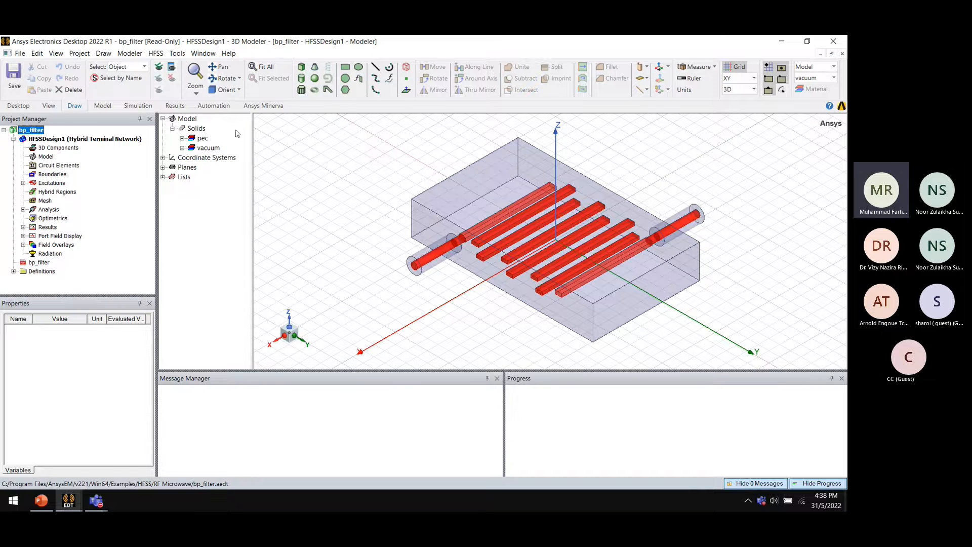
{"action": "left_click", "coordinate": [182, 138]}
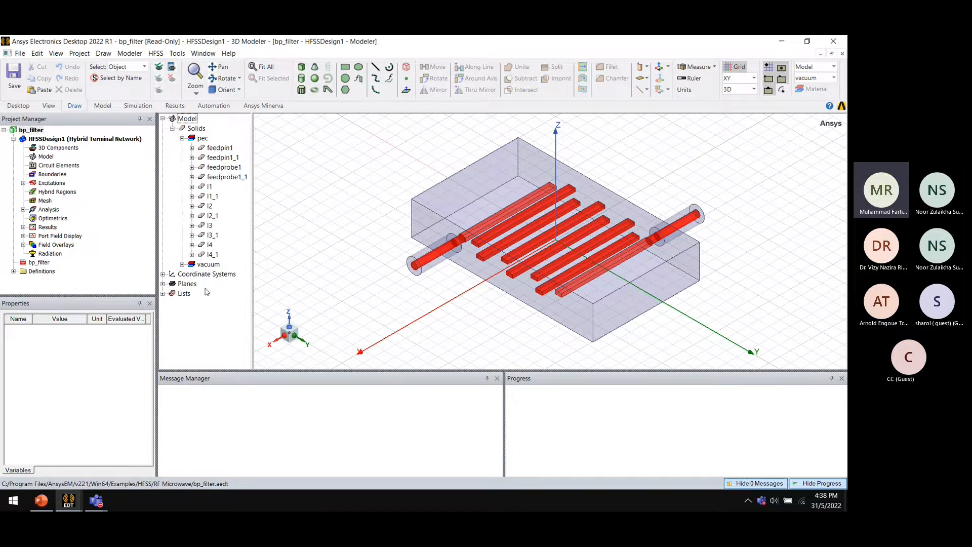
{"action": "left_click", "coordinate": [182, 265]}
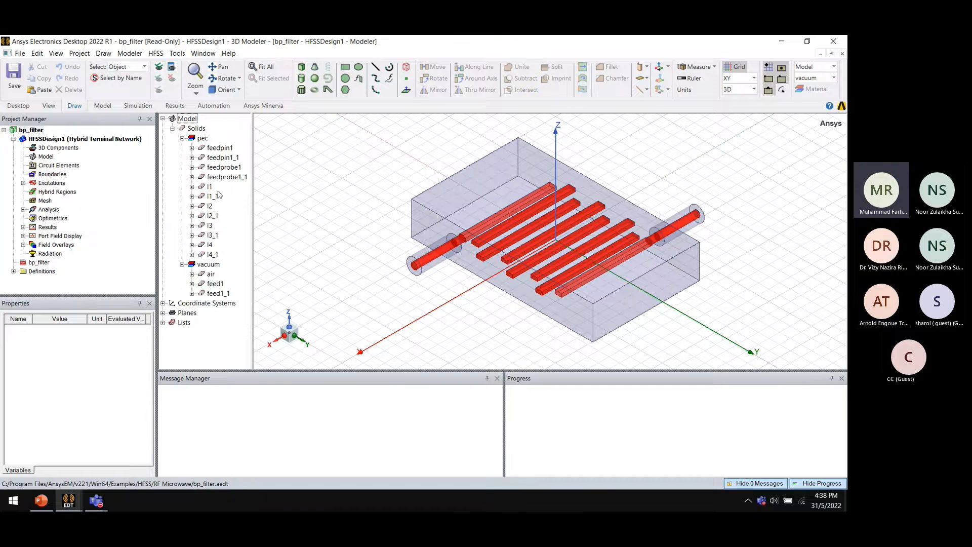
Inspect the pec solids one by one, from feedpin1 through l4_1, in the model tree
{"action": "left_click", "coordinate": [220, 148]}
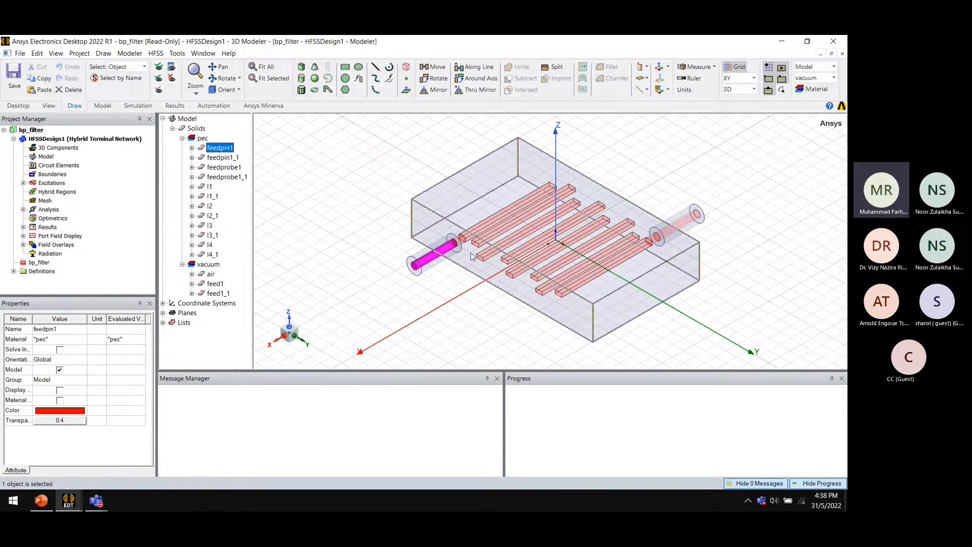
{"action": "left_click", "coordinate": [234, 158]}
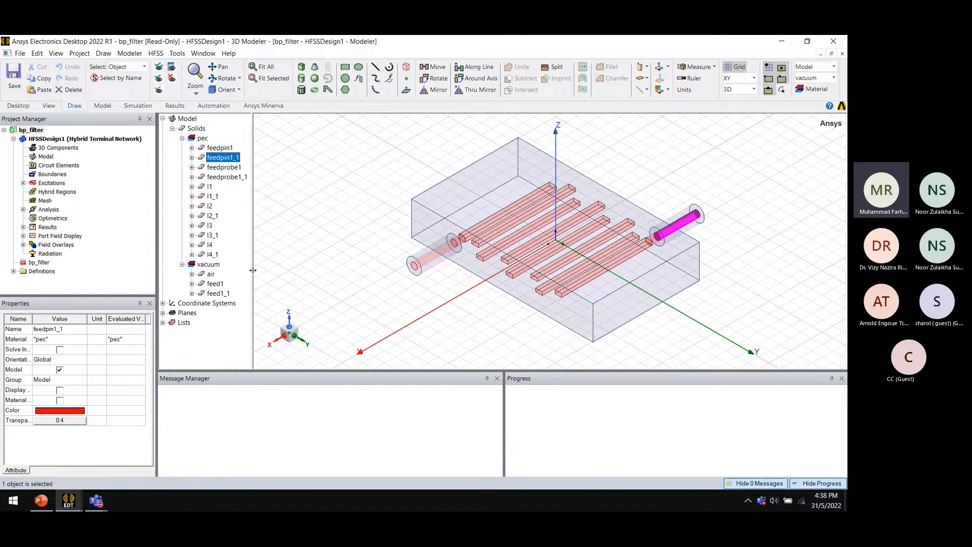
{"action": "left_click", "coordinate": [209, 187]}
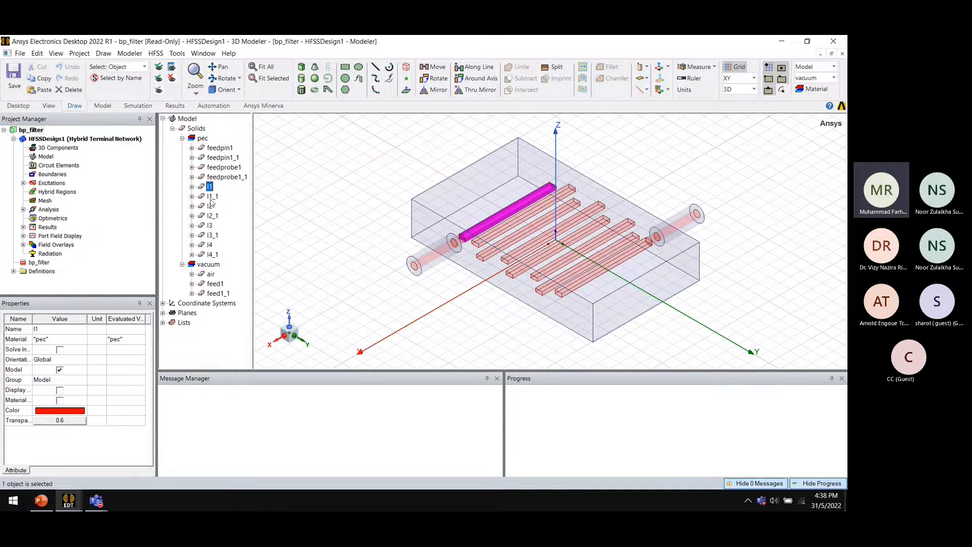
{"action": "left_click", "coordinate": [212, 197]}
{"action": "left_click", "coordinate": [209, 206]}
{"action": "left_click", "coordinate": [211, 216]}
{"action": "left_click", "coordinate": [212, 234]}
{"action": "left_click", "coordinate": [209, 244]}
{"action": "left_click", "coordinate": [212, 254]}
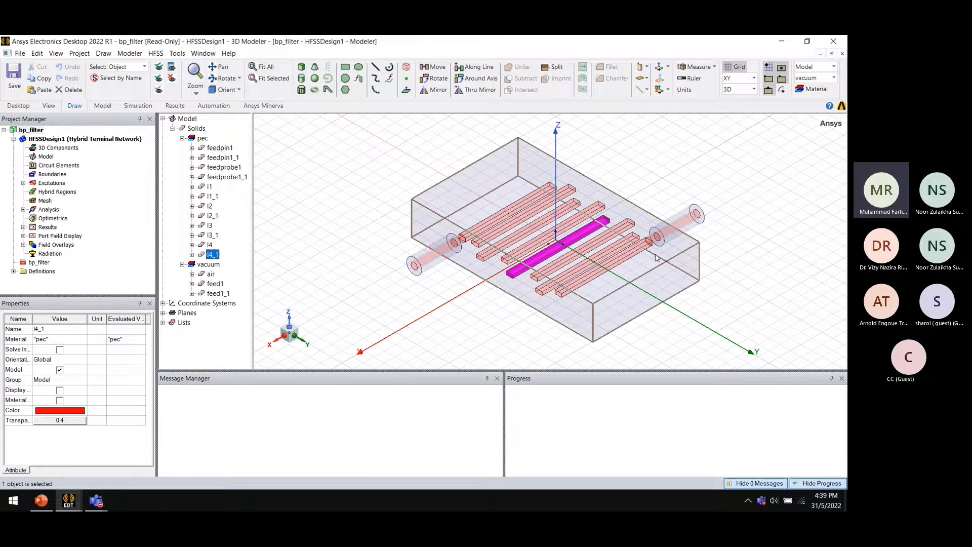
Examine the design's boundaries and excitations, selecting ports P1 and P2 and their terminals
{"action": "left_click", "coordinate": [54, 175]}
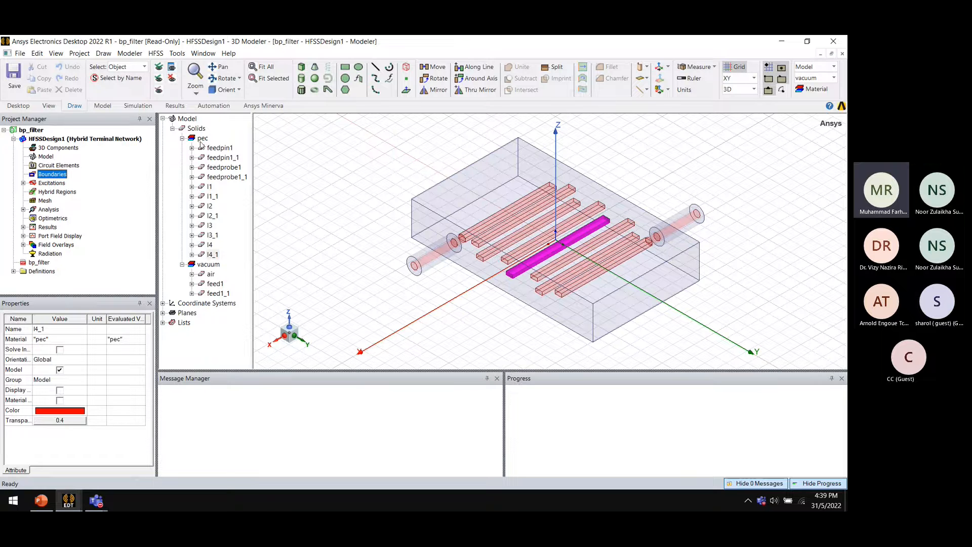
{"action": "left_click", "coordinate": [23, 183]}
{"action": "left_click", "coordinate": [332, 224]}
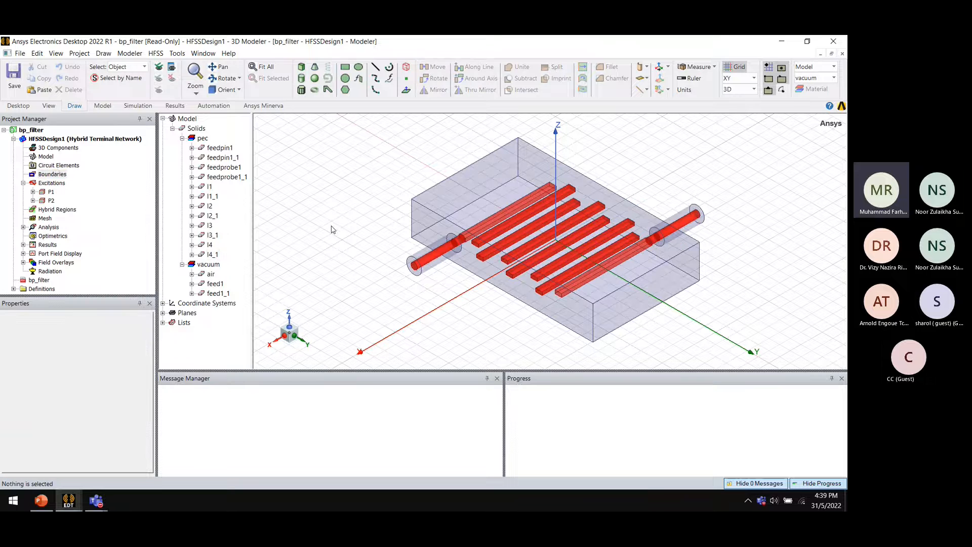
{"action": "left_click", "coordinate": [48, 192]}
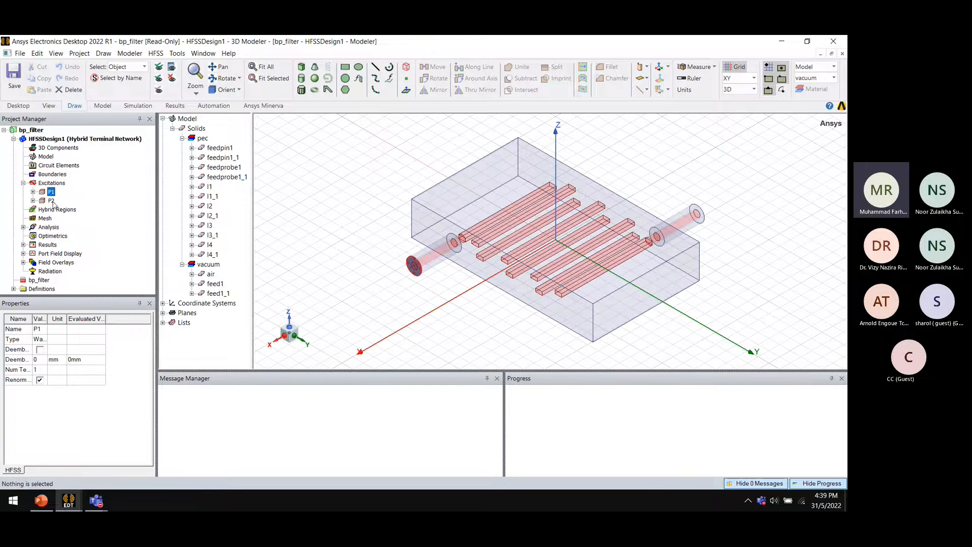
{"action": "left_click", "coordinate": [41, 201]}
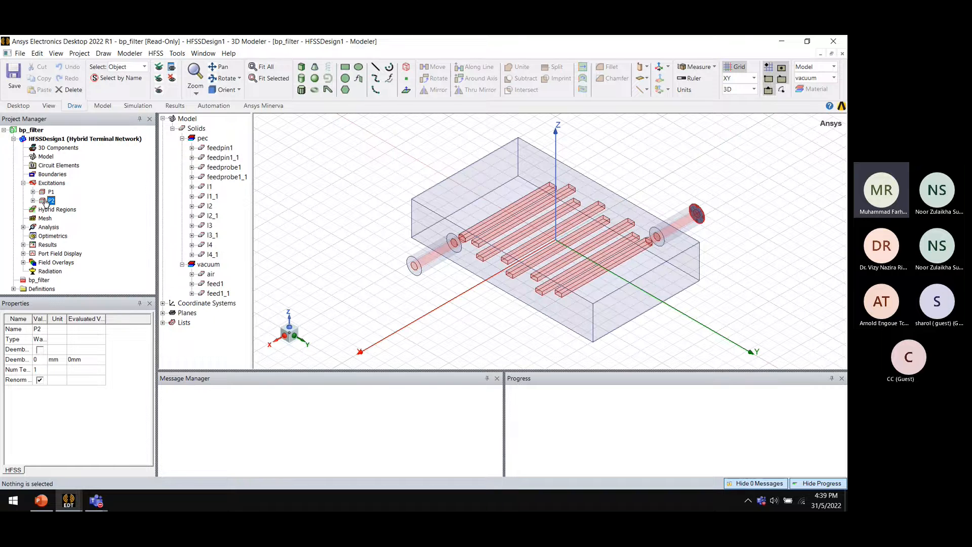
{"action": "left_click", "coordinate": [33, 192]}
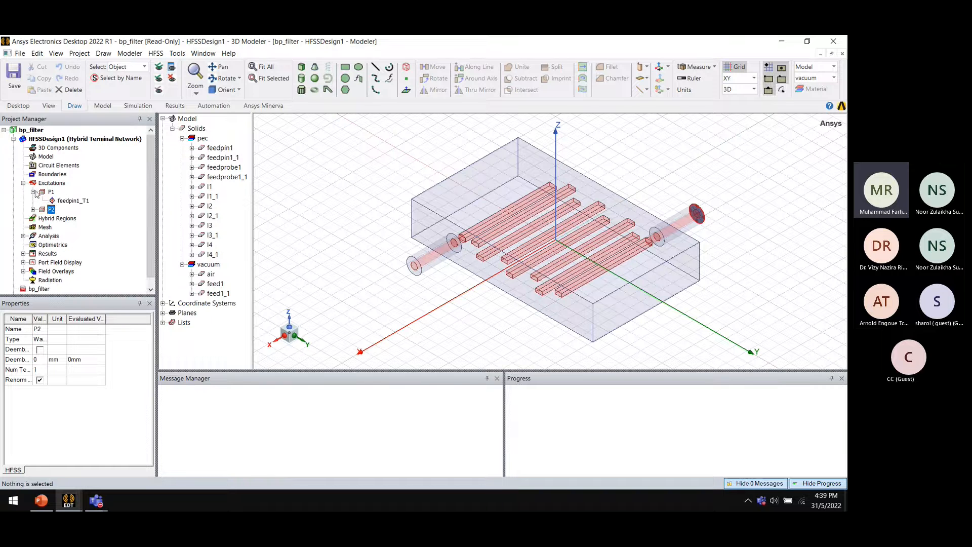
{"action": "left_click", "coordinate": [70, 201]}
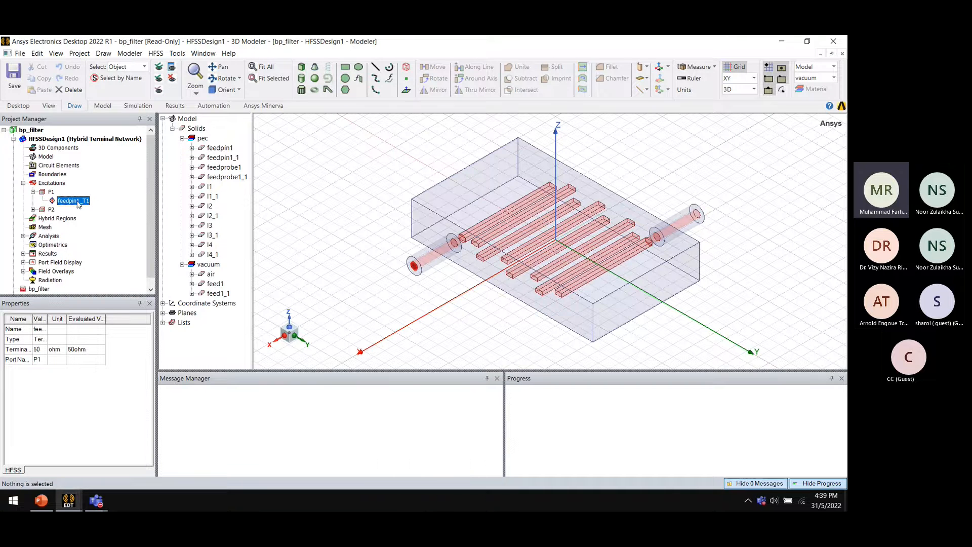
{"action": "left_click", "coordinate": [33, 209]}
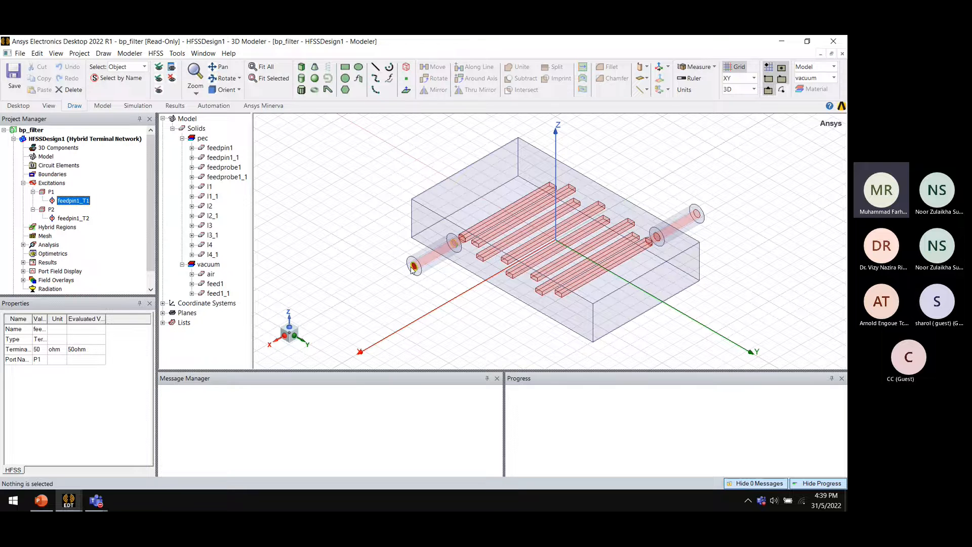
Try assigning a wave port to the left coaxial feed's end face, closing the Wave Port dialog without applying it
{"action": "scroll", "coordinate": [414, 267], "scroll_direction": "up", "scroll_amount": 6}
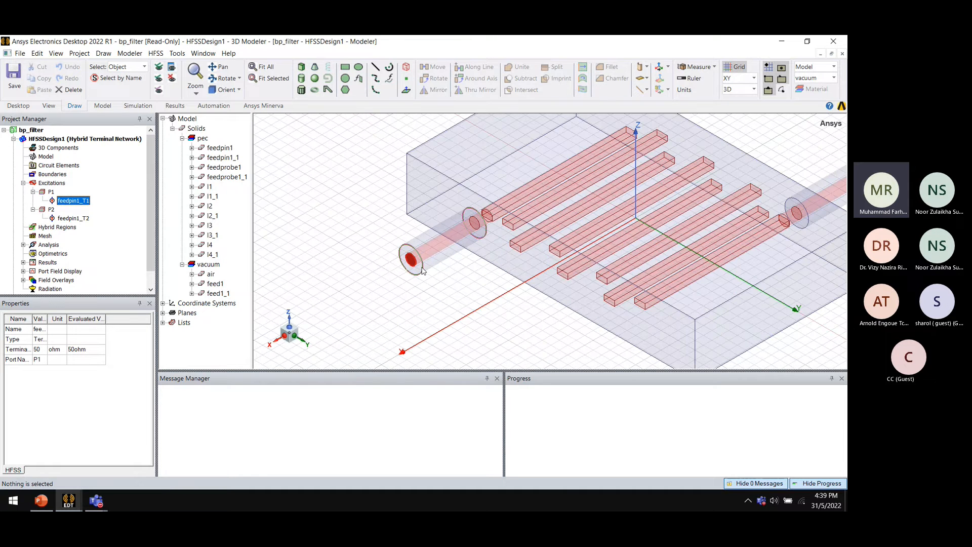
{"action": "key", "text": "f"}
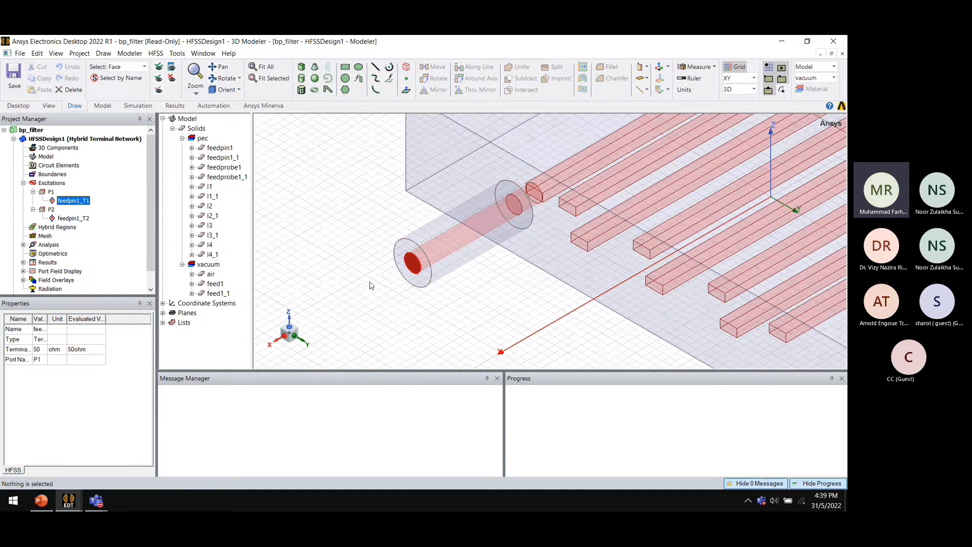
{"action": "left_click", "coordinate": [413, 264]}
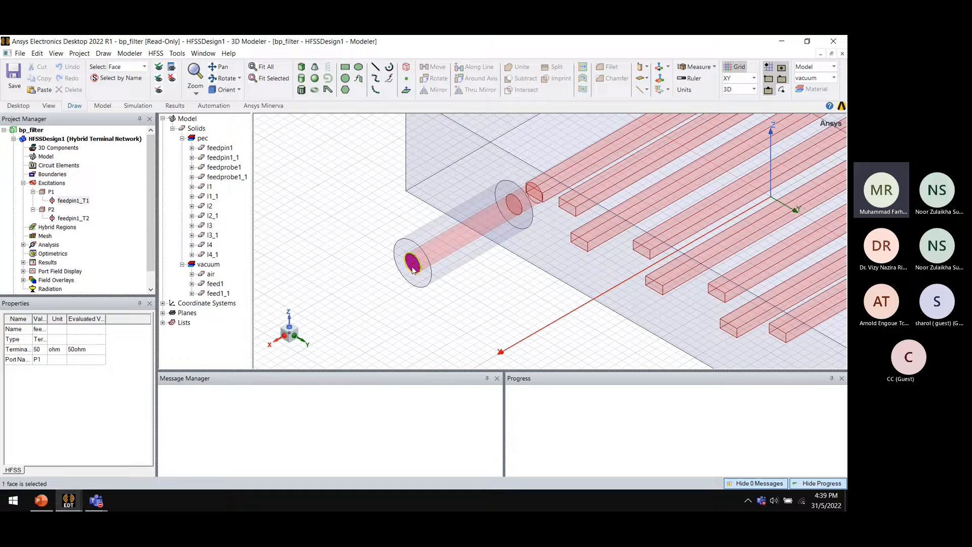
{"action": "right_click", "coordinate": [56, 185]}
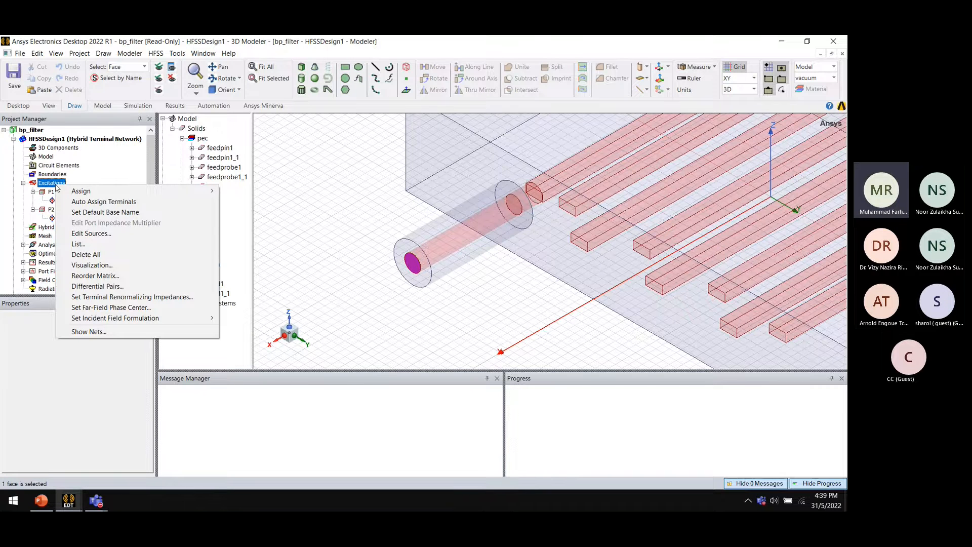
{"action": "mouse_move", "coordinate": [82, 193]}
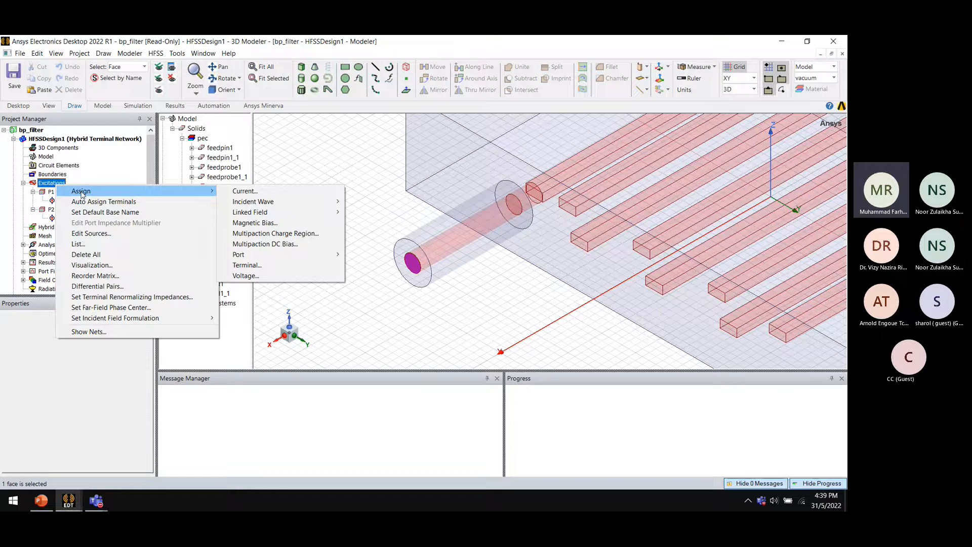
{"action": "mouse_move", "coordinate": [288, 255]}
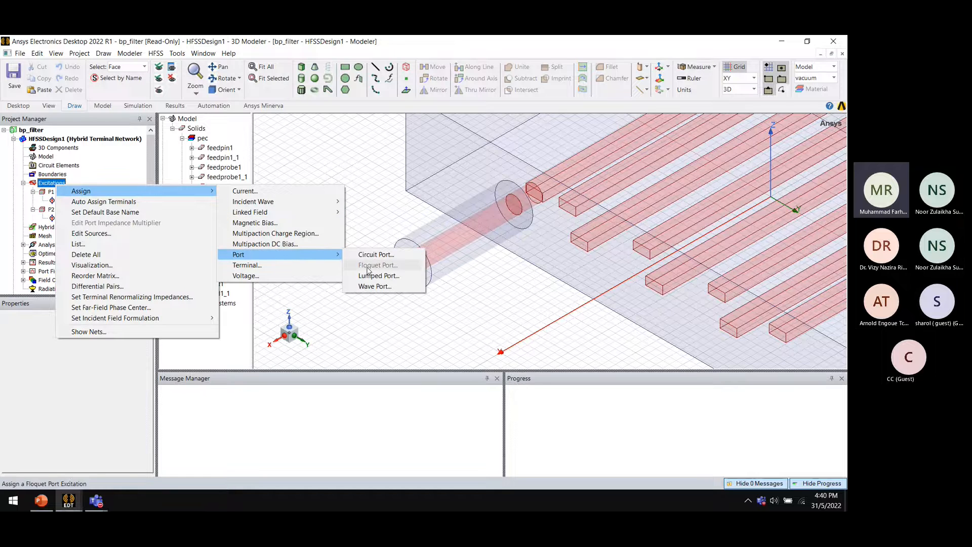
{"action": "left_click", "coordinate": [371, 287]}
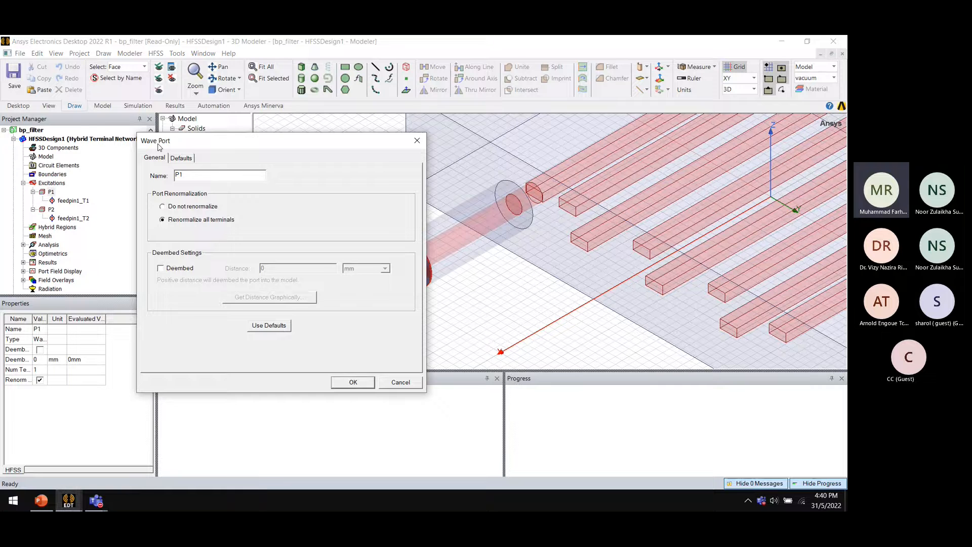
{"action": "left_click", "coordinate": [417, 140]}
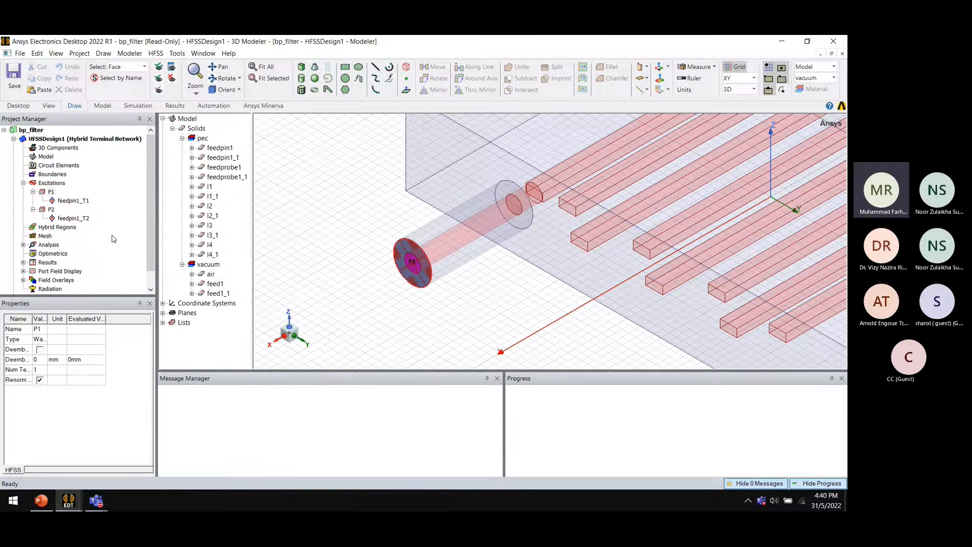
Review the design's solution type settings, keeping HFSS with Hybrid and Arrays with terminal network analysis
{"action": "scroll", "coordinate": [494, 267], "scroll_direction": "down", "scroll_amount": 5}
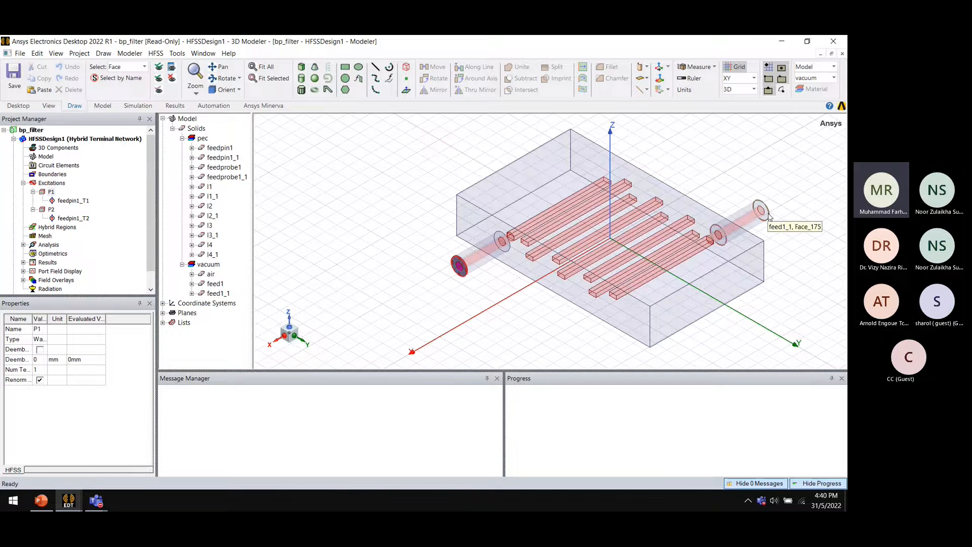
{"action": "left_click", "coordinate": [23, 182]}
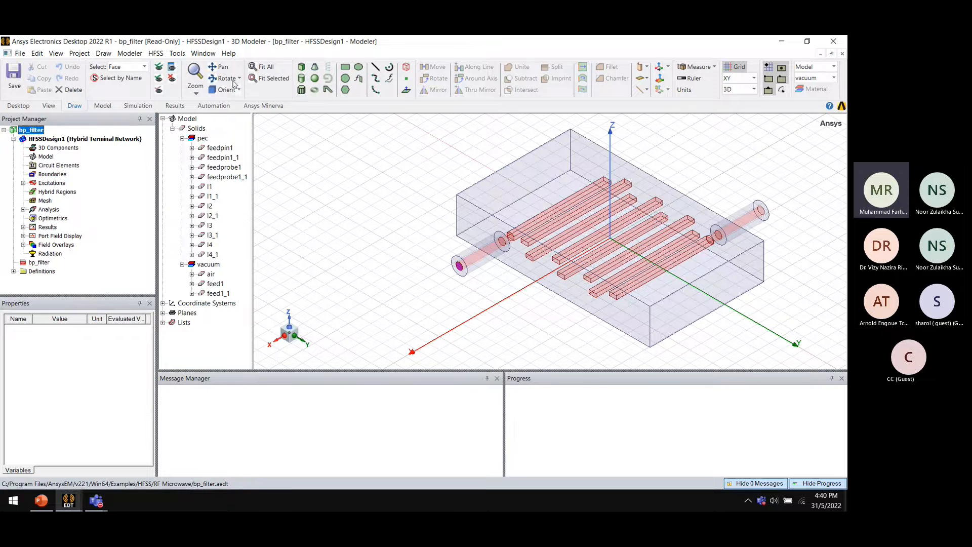
{"action": "left_click", "coordinate": [156, 53]}
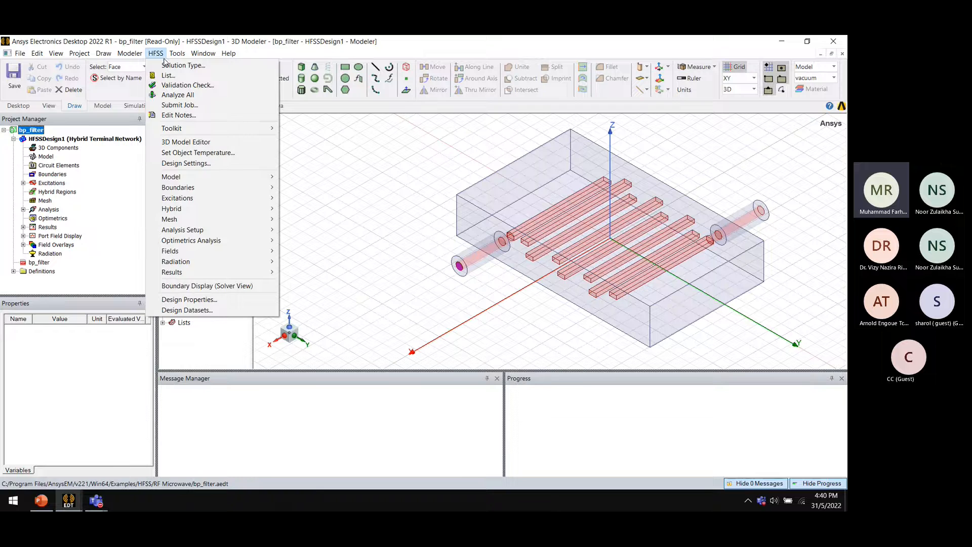
{"action": "left_click", "coordinate": [170, 65]}
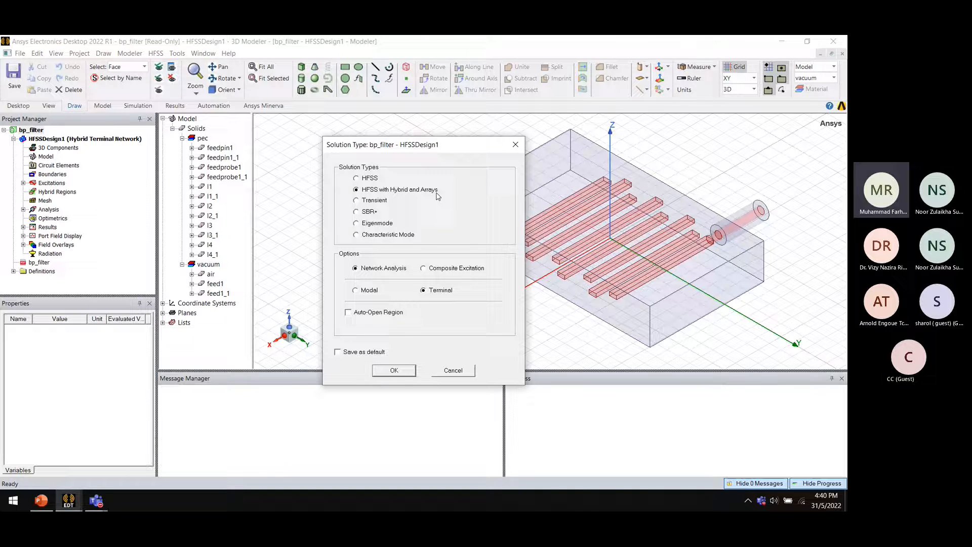
{"action": "left_click", "coordinate": [405, 370]}
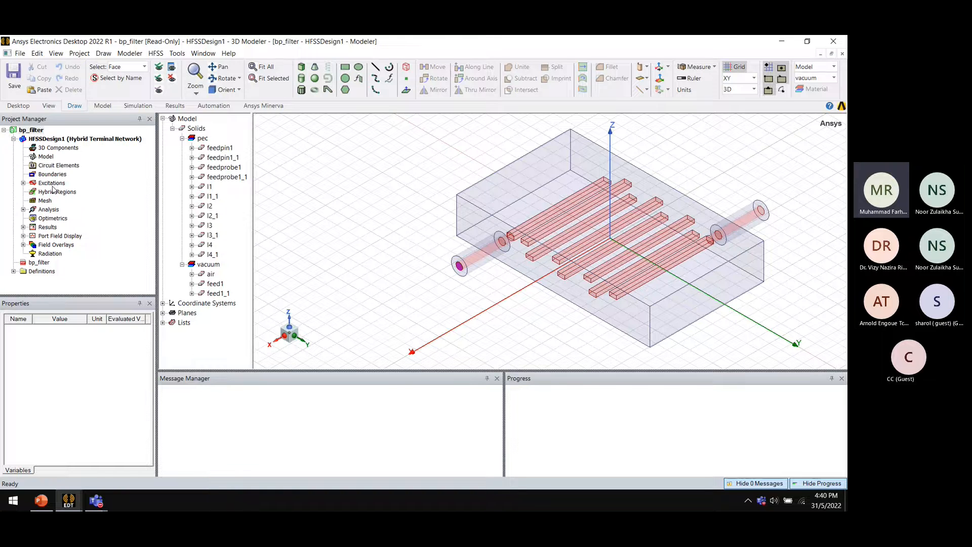
Review the initial mesh settings, keeping the Auto mesh method with curvilinear meshing on all curved surfaces
{"action": "left_click", "coordinate": [45, 202]}
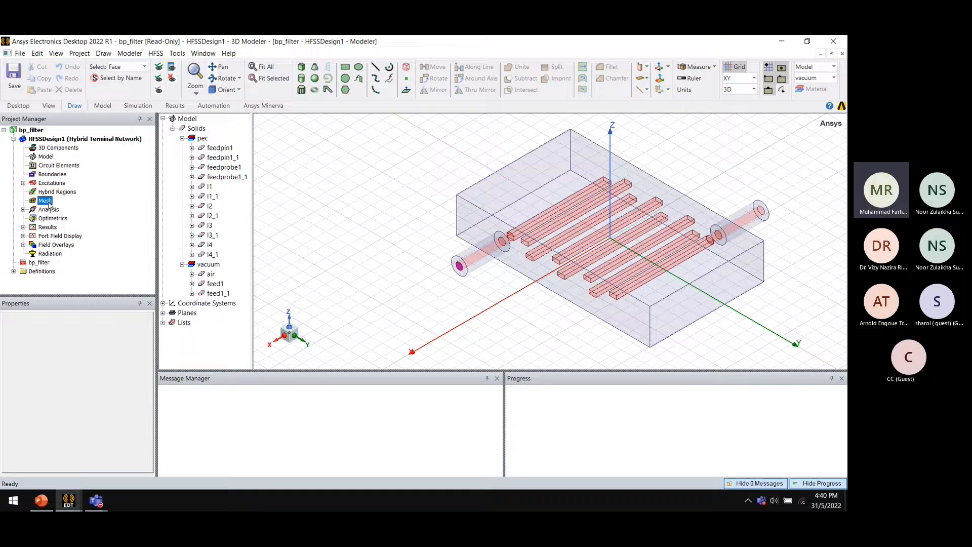
{"action": "right_click", "coordinate": [47, 203]}
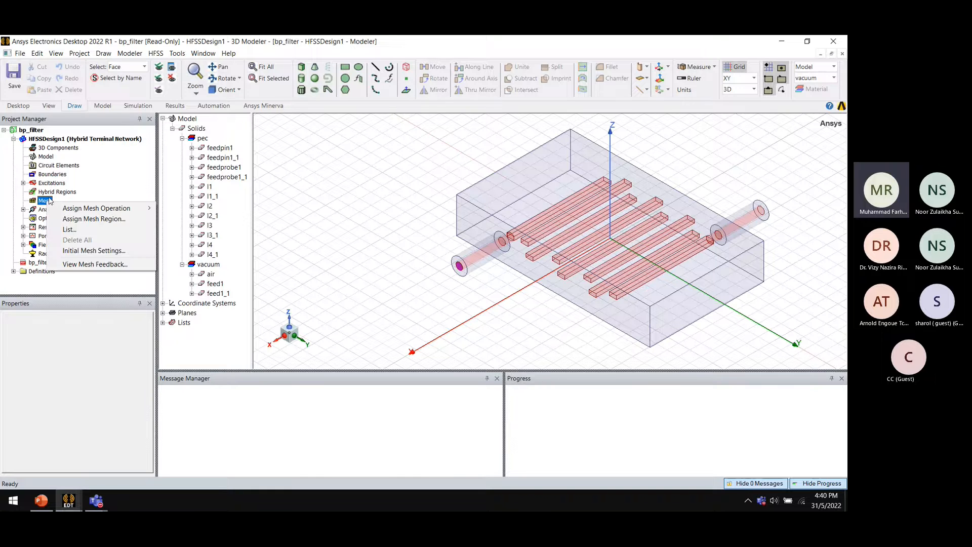
{"action": "mouse_move", "coordinate": [90, 209]}
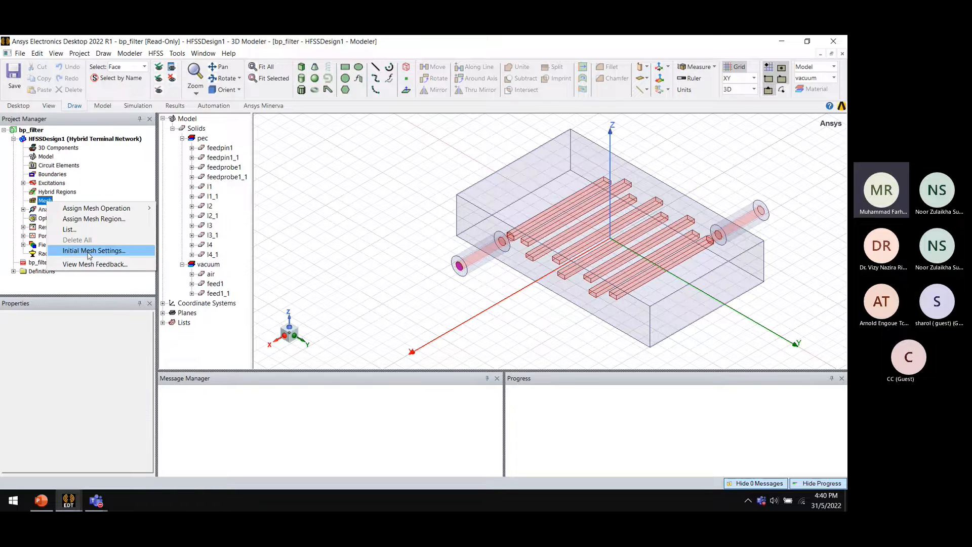
{"action": "left_click", "coordinate": [89, 251]}
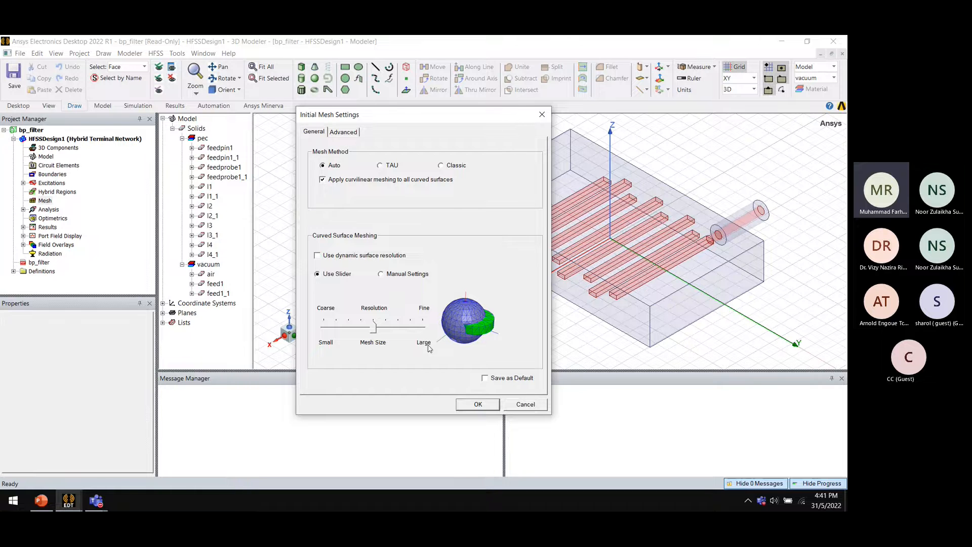
{"action": "left_click_drag", "start_coordinate": [435, 115], "coordinate": [251, 132]}
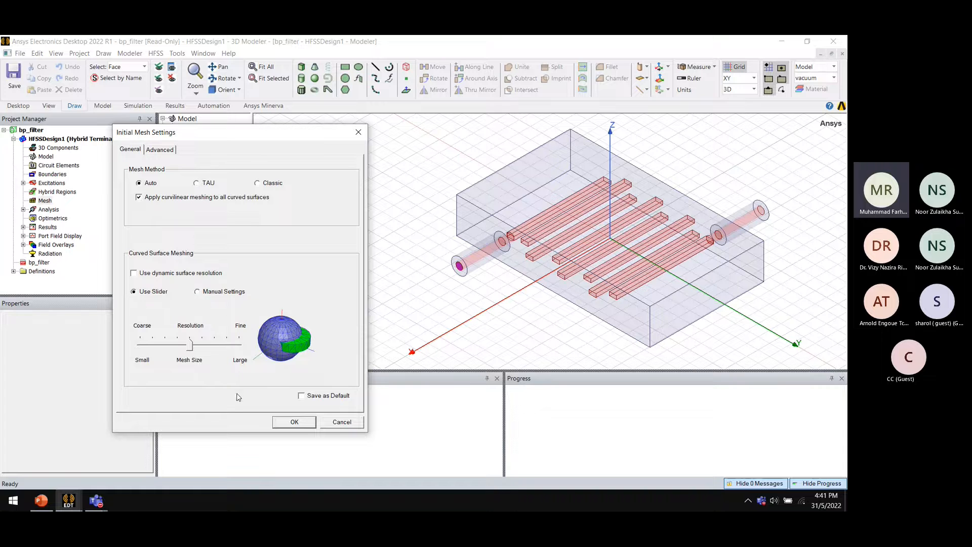
{"action": "left_click_drag", "start_coordinate": [244, 131], "coordinate": [293, 82]}
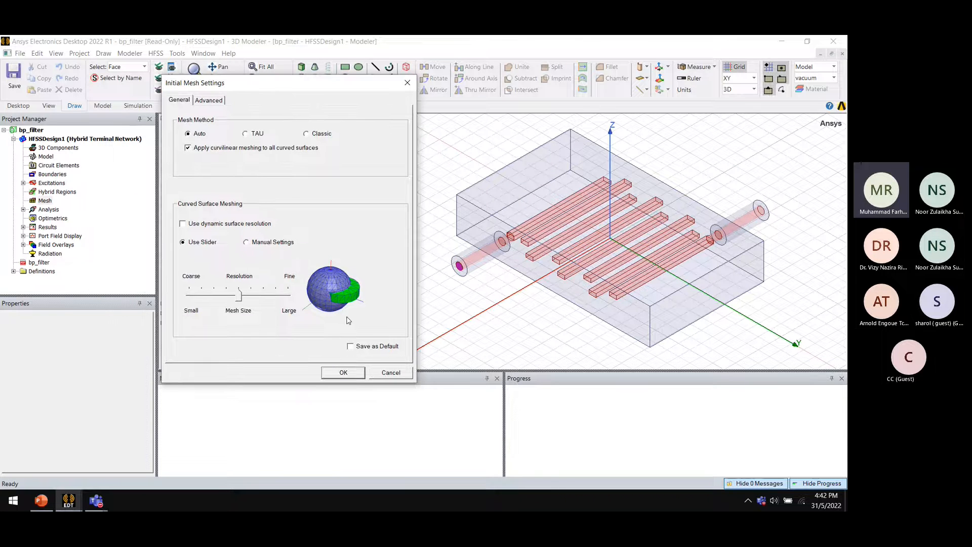
{"action": "left_click", "coordinate": [339, 371]}
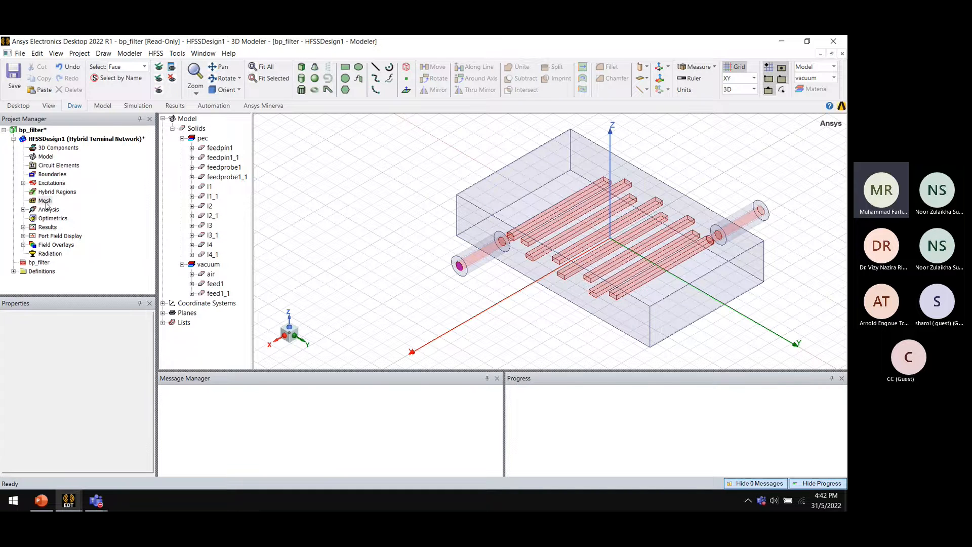
Open Setup1 under Analysis to review its adaptive solution settings, keeping the single 1.5 GHz frequency
{"action": "left_click", "coordinate": [22, 209]}
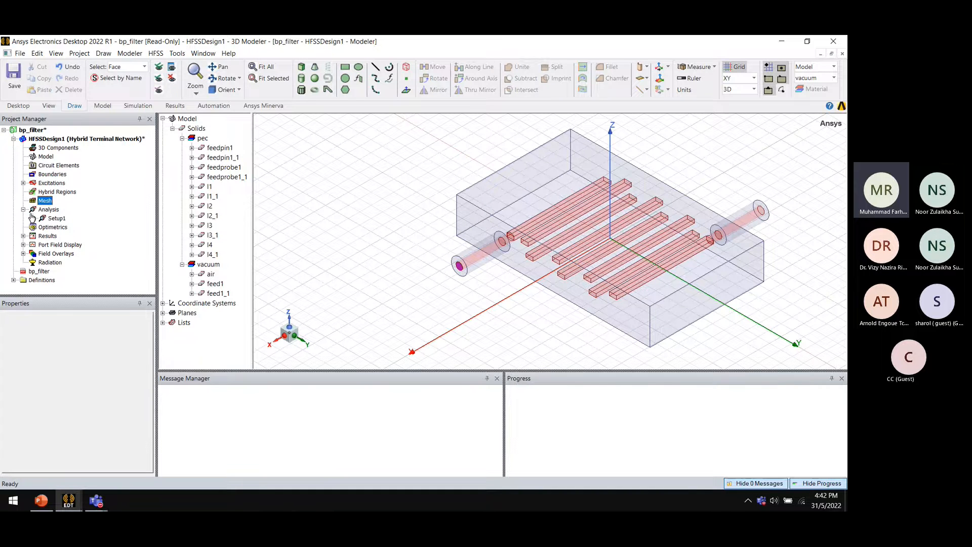
{"action": "right_click", "coordinate": [52, 212]}
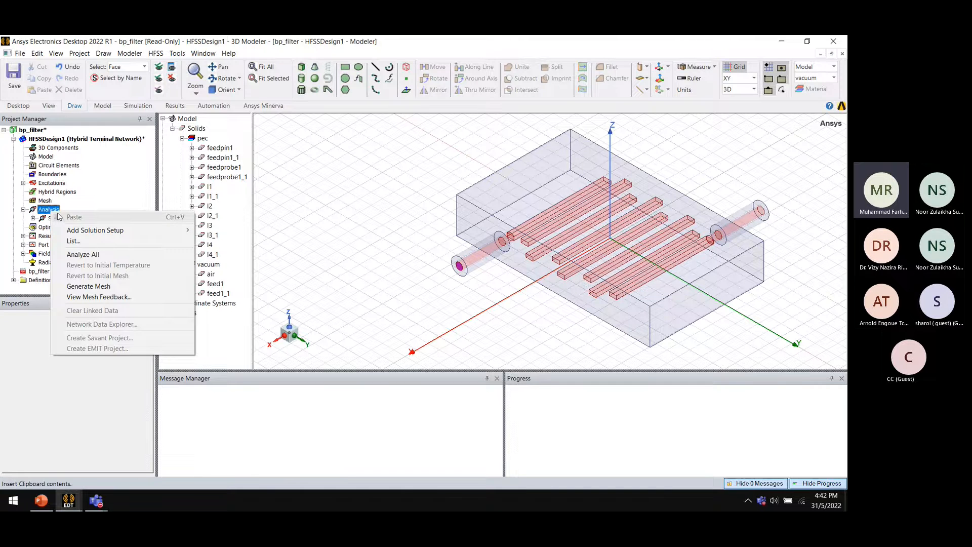
{"action": "mouse_move", "coordinate": [77, 232]}
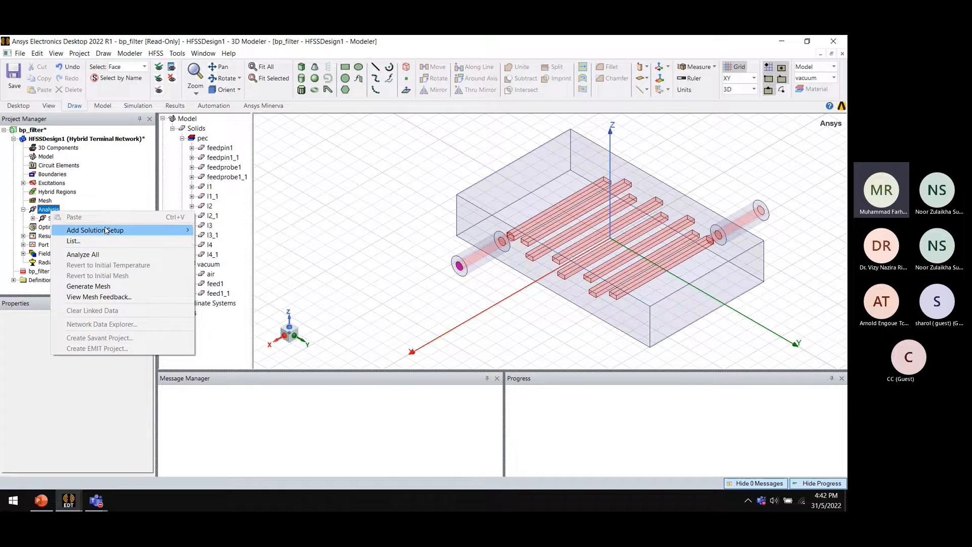
{"action": "right_click", "coordinate": [47, 211]}
{"action": "mouse_move", "coordinate": [152, 230]}
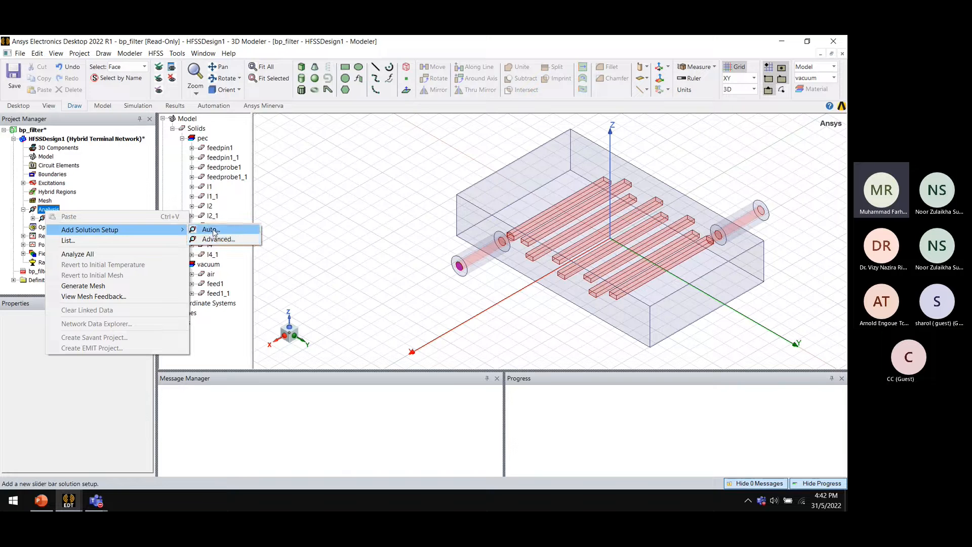
{"action": "left_click", "coordinate": [22, 224]}
{"action": "left_click", "coordinate": [51, 218]}
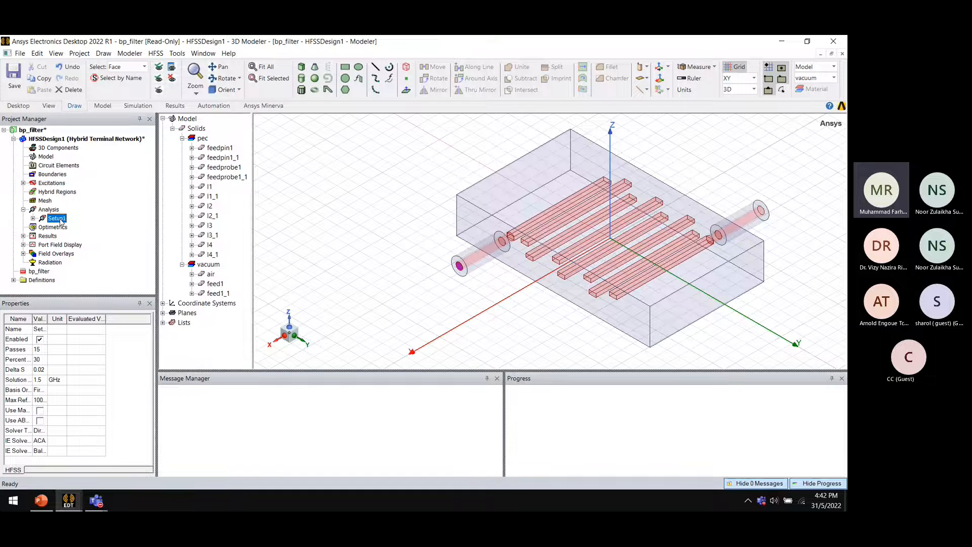
{"action": "double_click", "coordinate": [60, 220]}
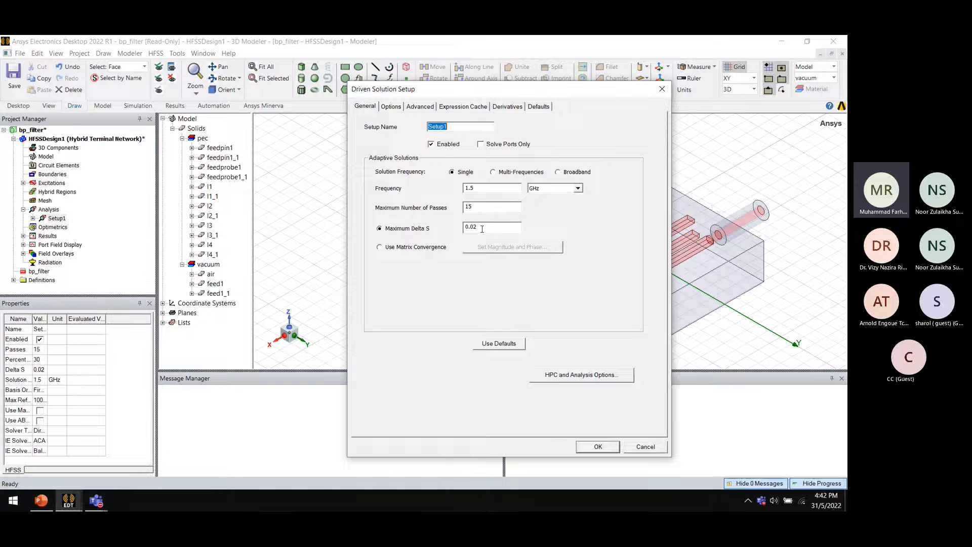
{"action": "left_click", "coordinate": [595, 447]}
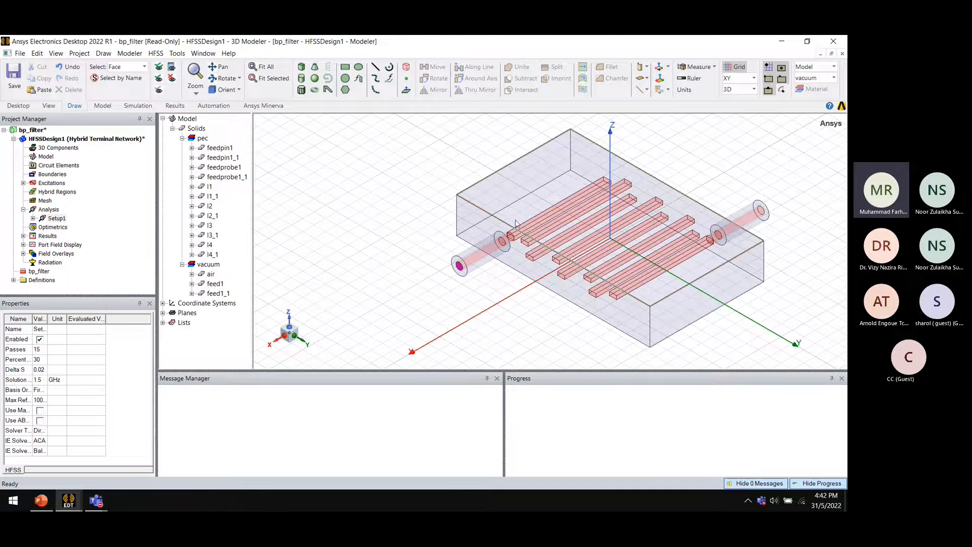
Analyze Setup1, saving the project as bp_filter.aedt on the Desktop and overwriting the existing file
{"action": "left_click", "coordinate": [57, 218]}
{"action": "right_click", "coordinate": [55, 222]}
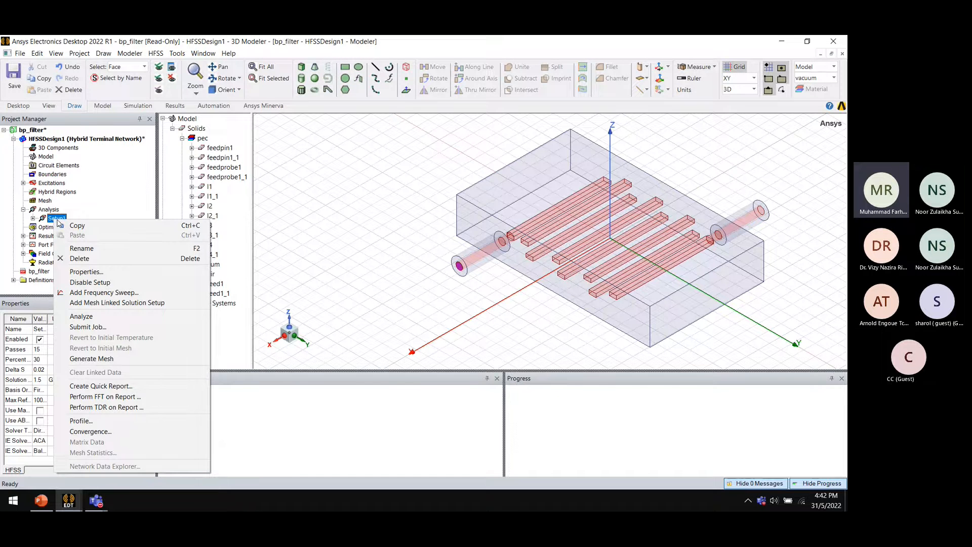
{"action": "left_click", "coordinate": [81, 316]}
{"action": "left_click", "coordinate": [229, 218]}
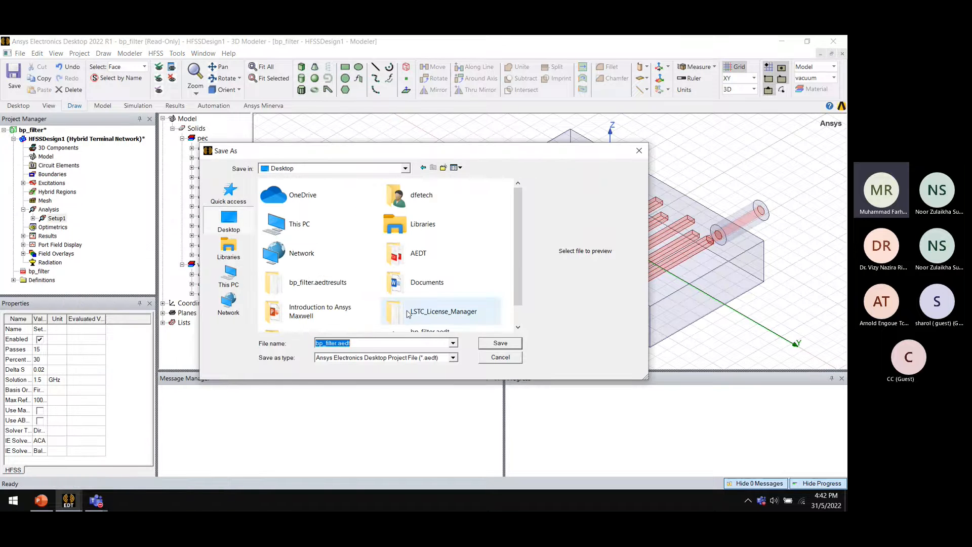
{"action": "left_click", "coordinate": [486, 341]}
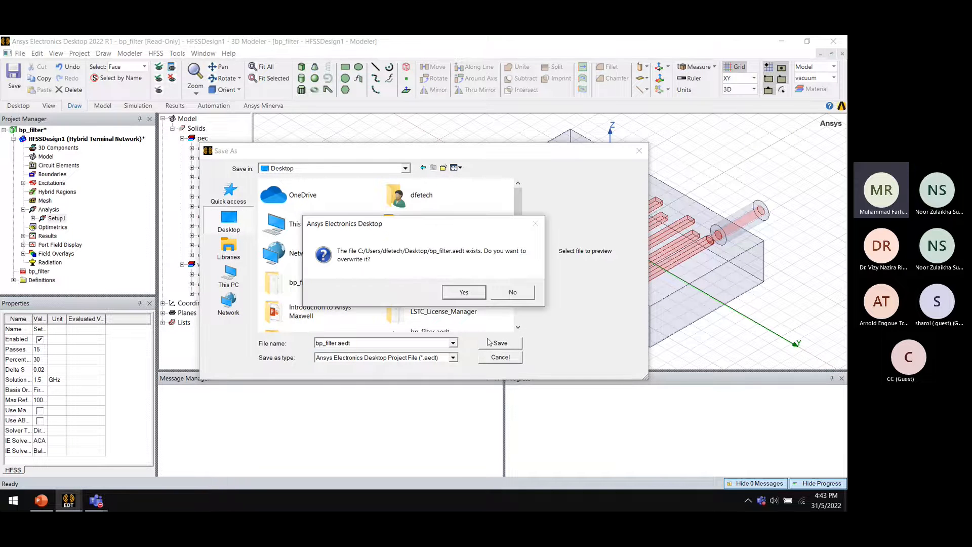
{"action": "key", "text": "Return"}
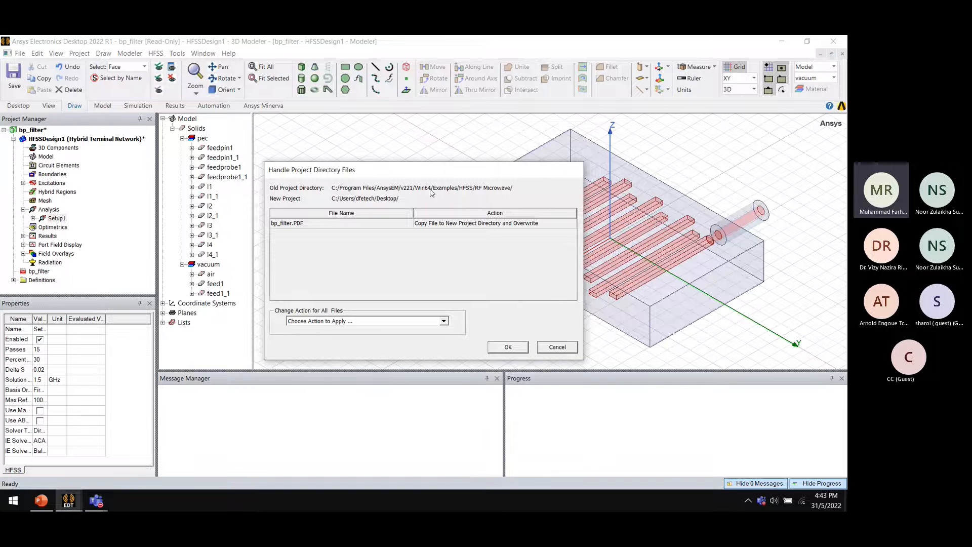
{"action": "left_click", "coordinate": [521, 348]}
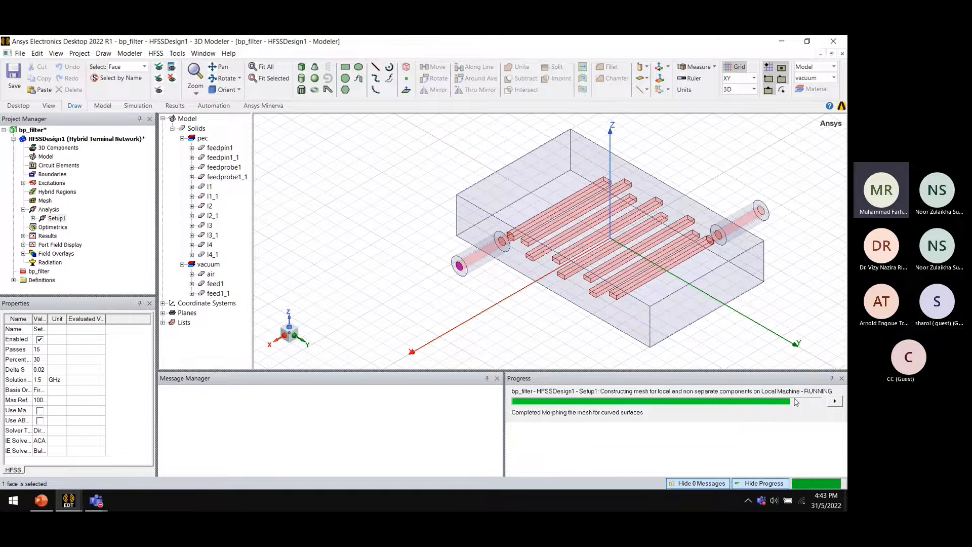
Cleanly stop the running analysis and switch to the other Electronics Desktop window holding the solved design
{"action": "left_click", "coordinate": [835, 400]}
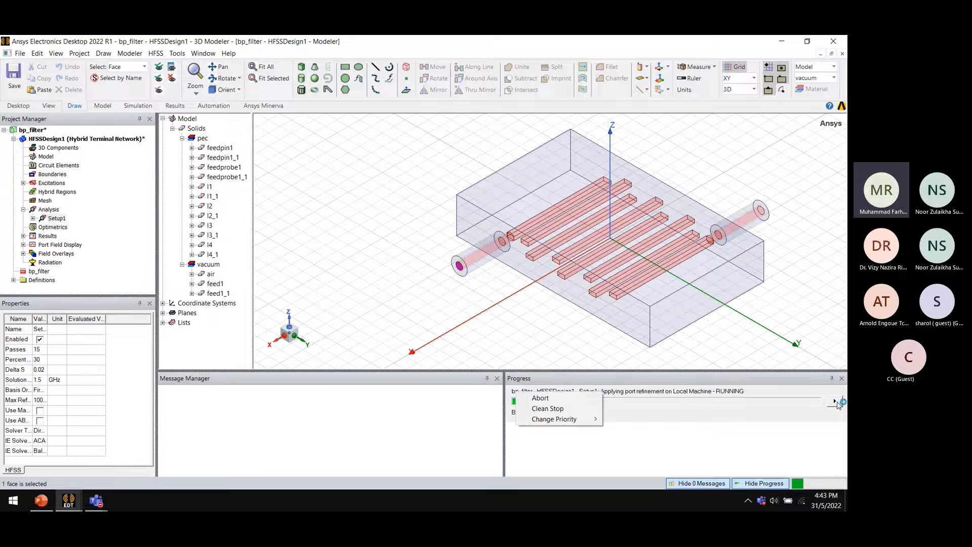
{"action": "left_click", "coordinate": [561, 409]}
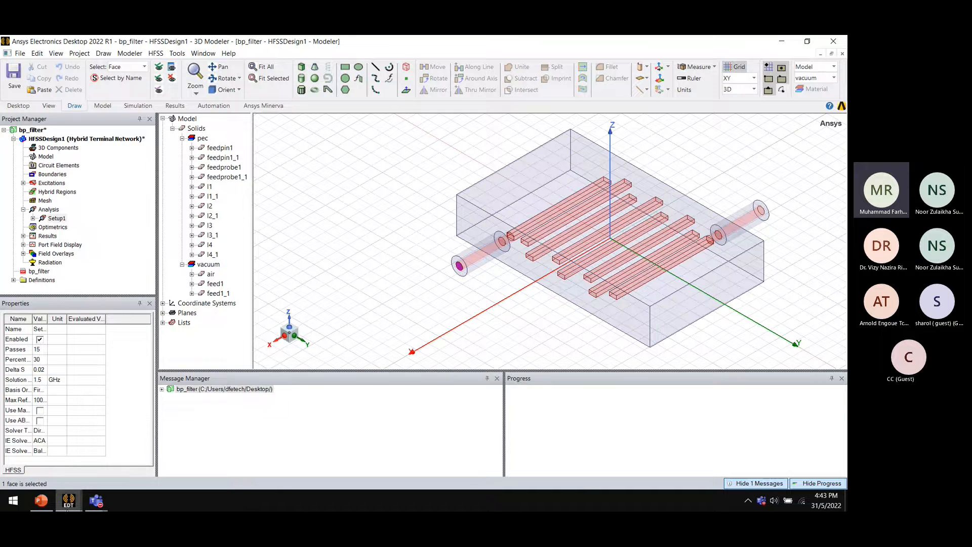
{"action": "left_click", "coordinate": [77, 501]}
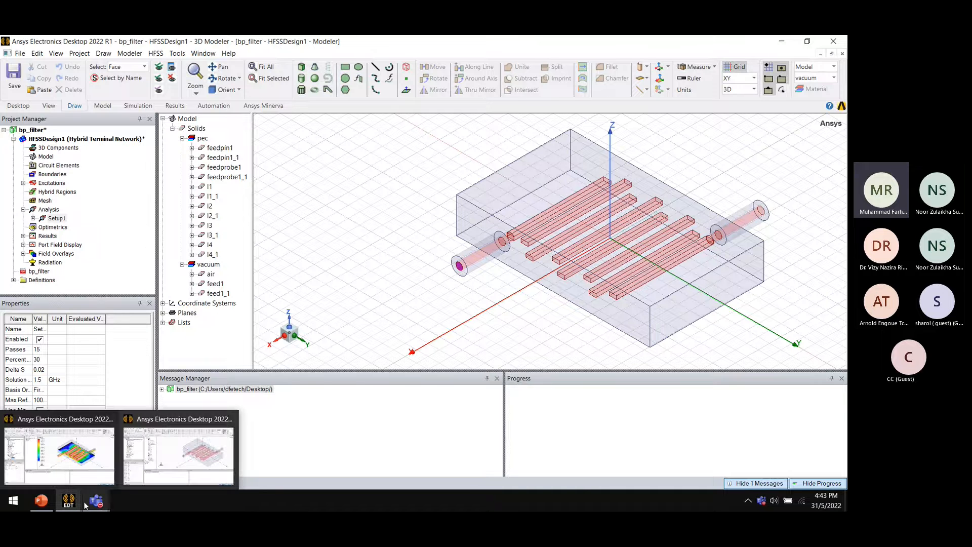
{"action": "left_click", "coordinate": [69, 464]}
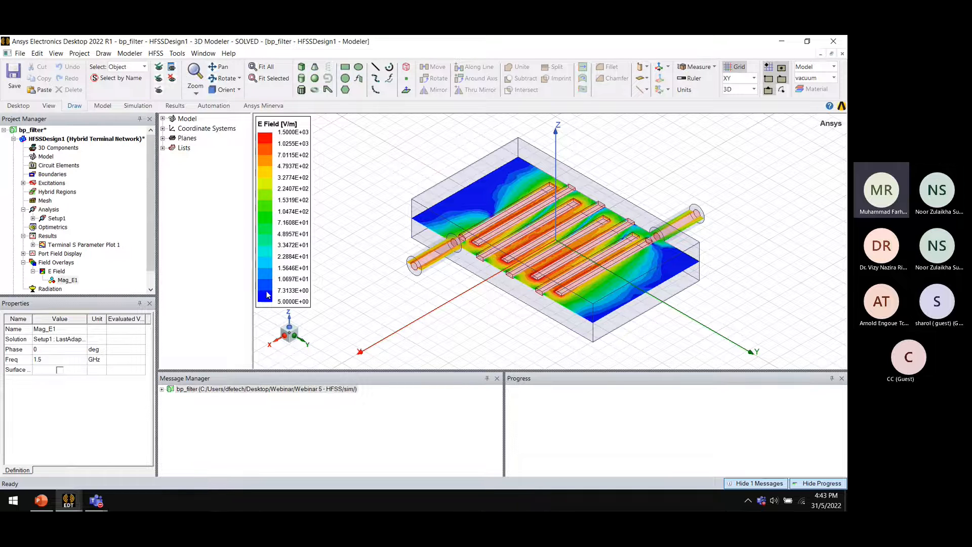
Open Terminal S Parameter Plot 1 to examine the filter's S-parameter curves
{"action": "left_click", "coordinate": [52, 237]}
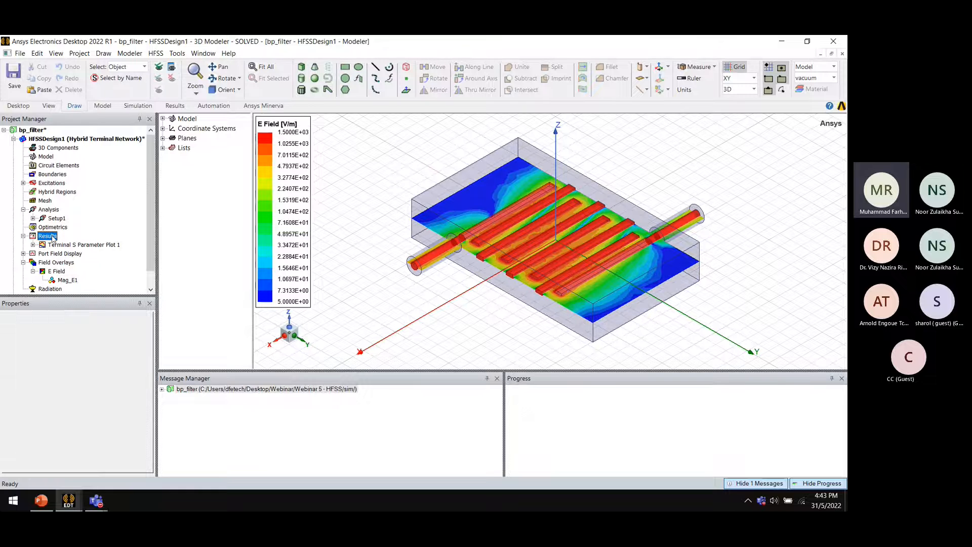
{"action": "double_click", "coordinate": [71, 246]}
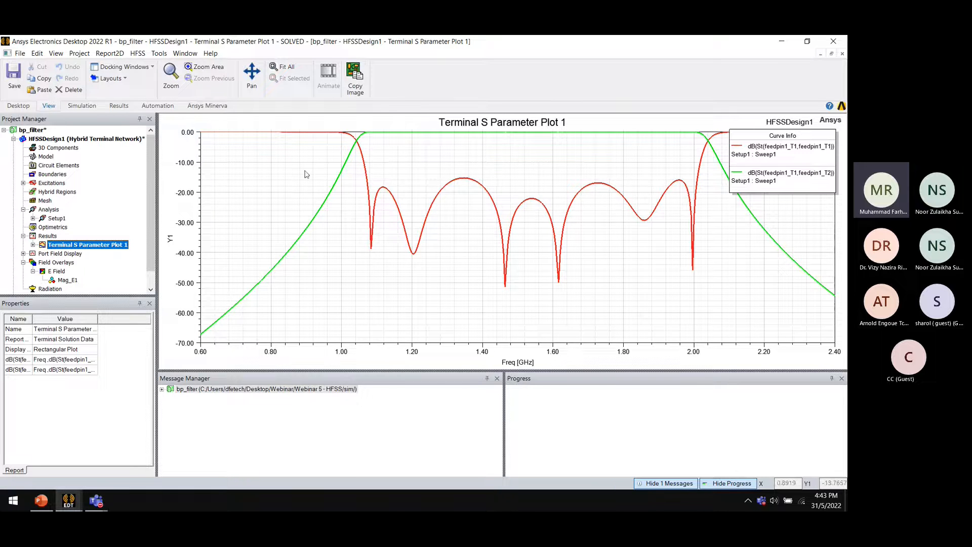
{"action": "left_click", "coordinate": [773, 155]}
Display the E Field overlay in the modeler and view the filter from above
{"action": "double_click", "coordinate": [58, 272]}
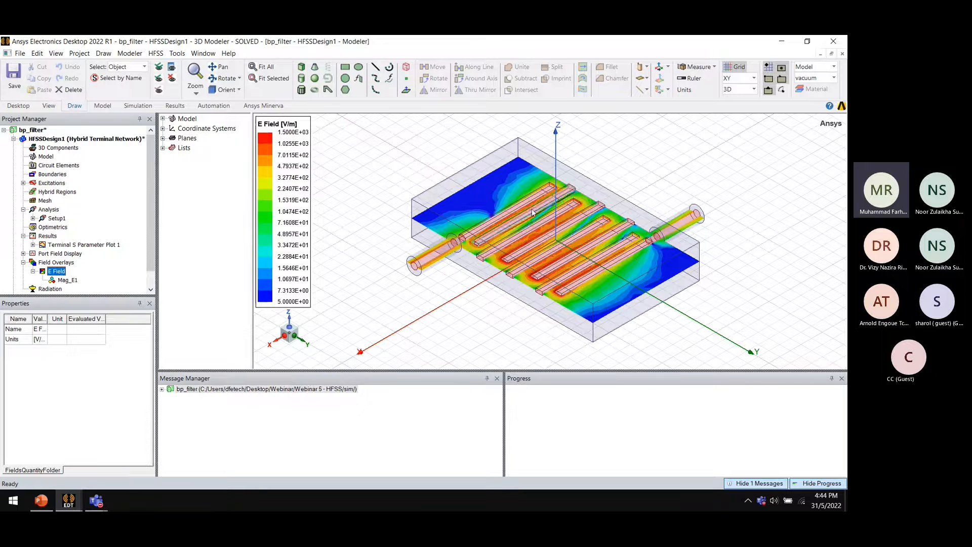
{"action": "left_click_drag", "start_coordinate": [589, 234], "coordinate": [574, 217], "text": "alt"}
{"action": "scroll", "coordinate": [570, 220], "scroll_direction": "down", "scroll_amount": 1}
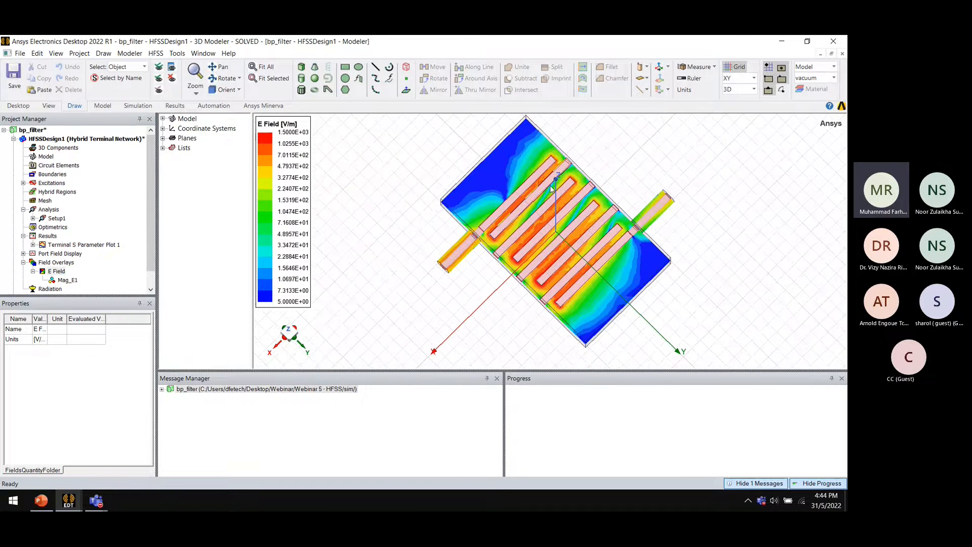
{"action": "left_click", "coordinate": [428, 162]}
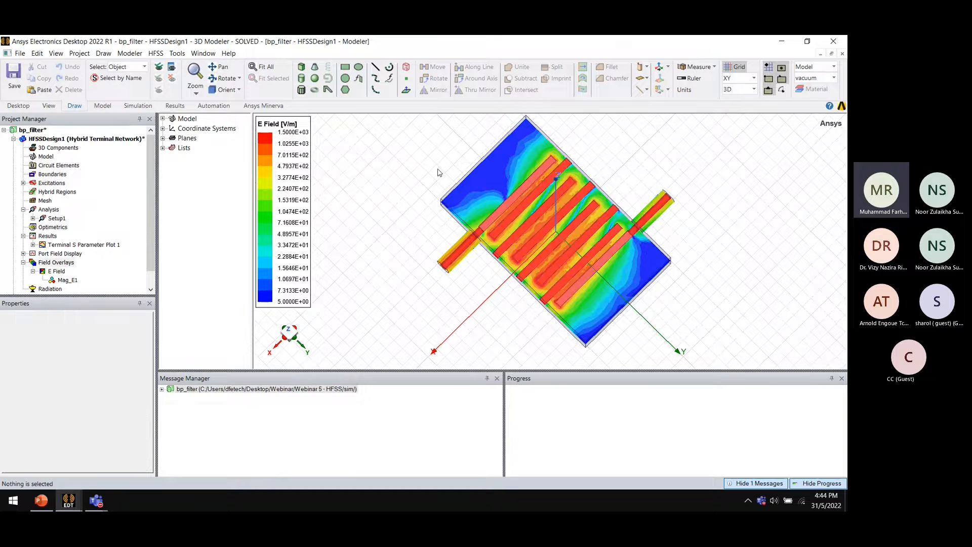
{"action": "key", "text": "ctrl+a"}
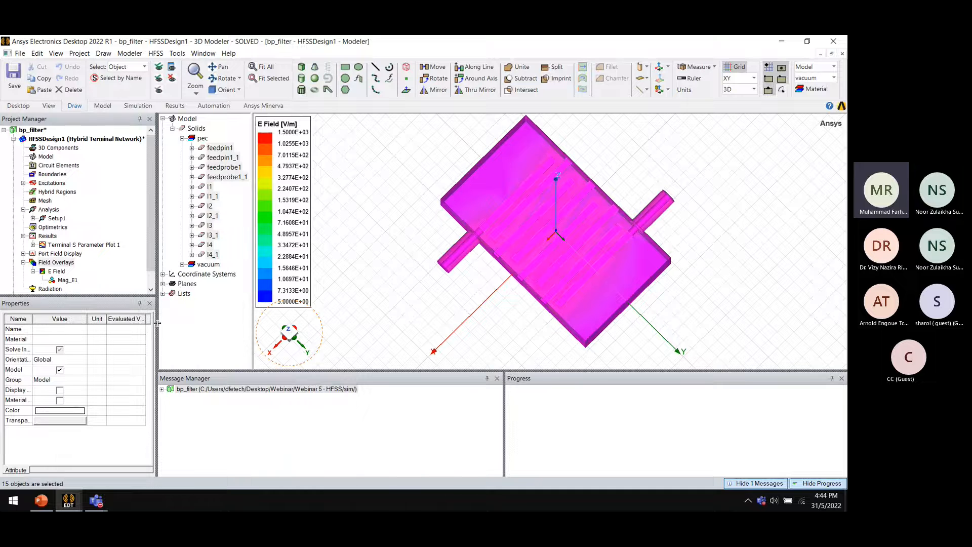
{"action": "right_click", "coordinate": [57, 263]}
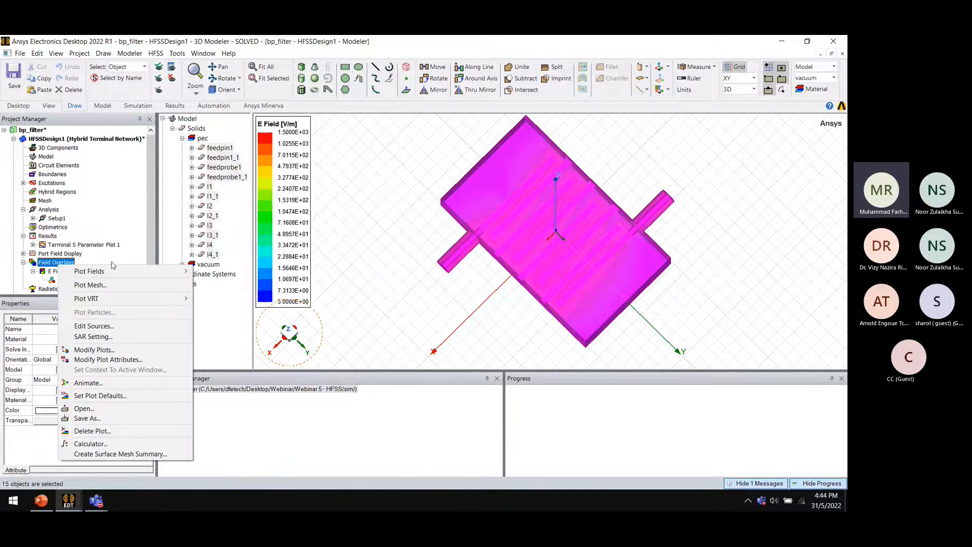
{"action": "mouse_move", "coordinate": [126, 272]}
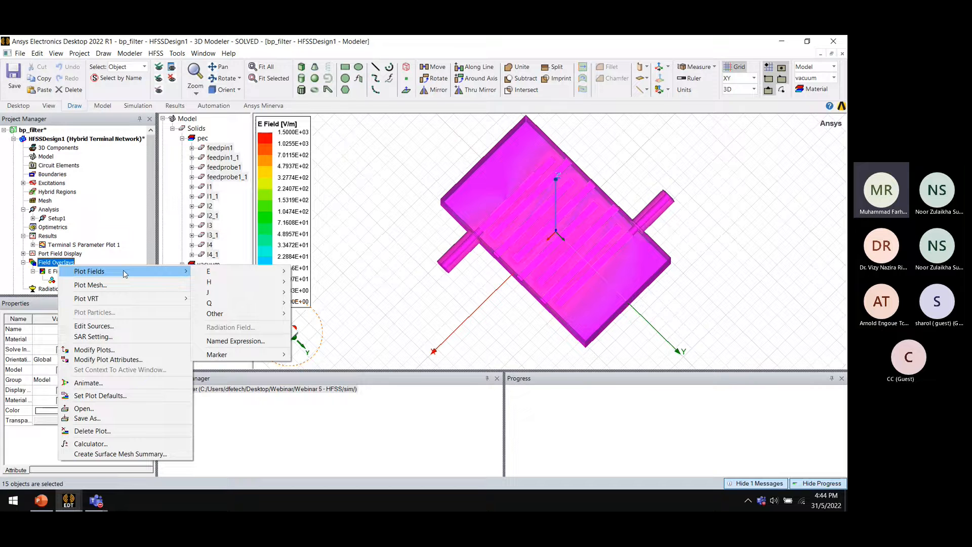
{"action": "mouse_move", "coordinate": [210, 286]}
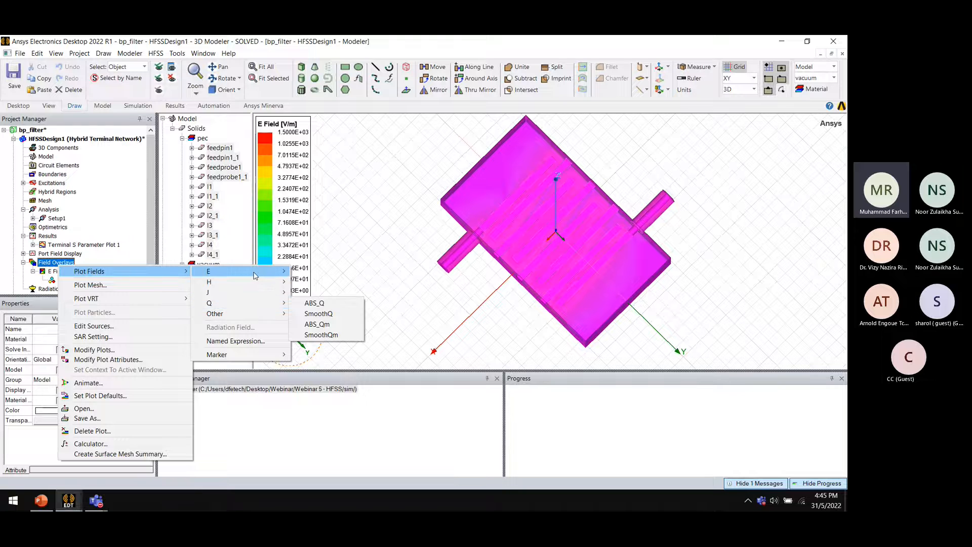
{"action": "mouse_move", "coordinate": [256, 272]}
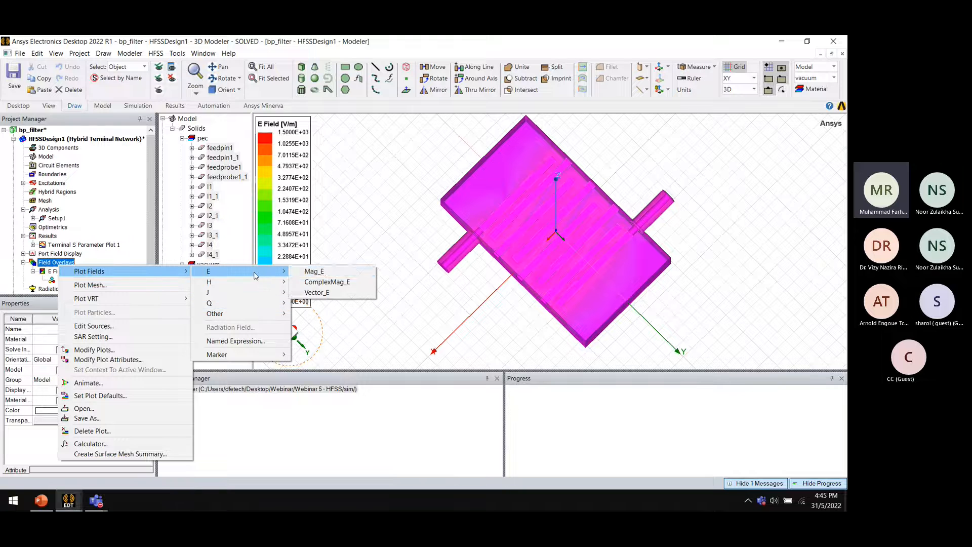
{"action": "left_click", "coordinate": [52, 272]}
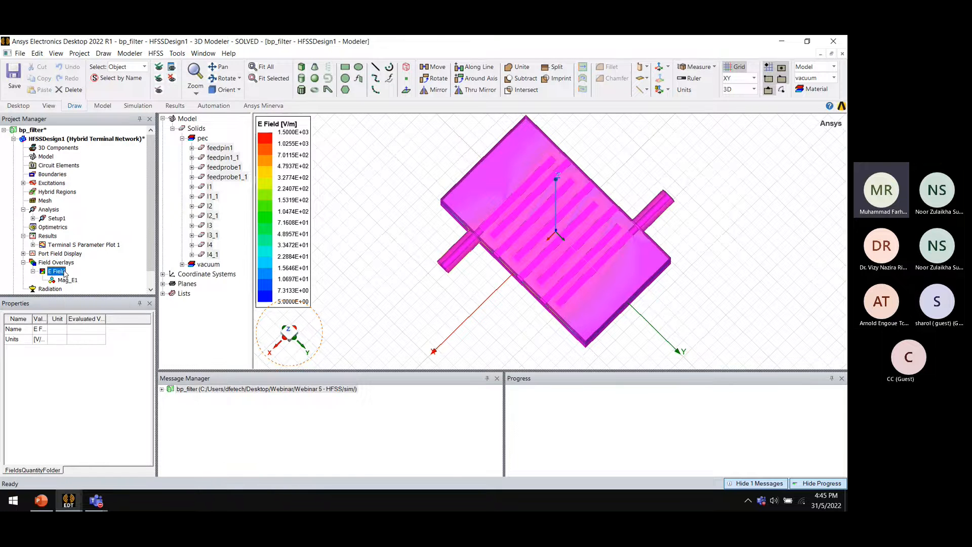
{"action": "left_click", "coordinate": [404, 258]}
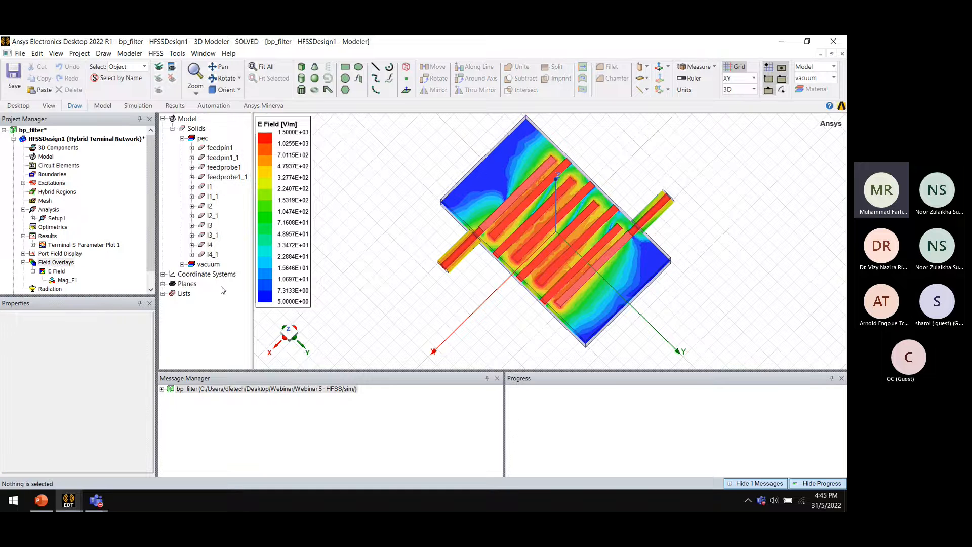
Animate the Mag_E1 E-field overlay using the existing Animation1 phase sweep
{"action": "middle_click_drag", "start_coordinate": [557, 285], "coordinate": [530, 247]}
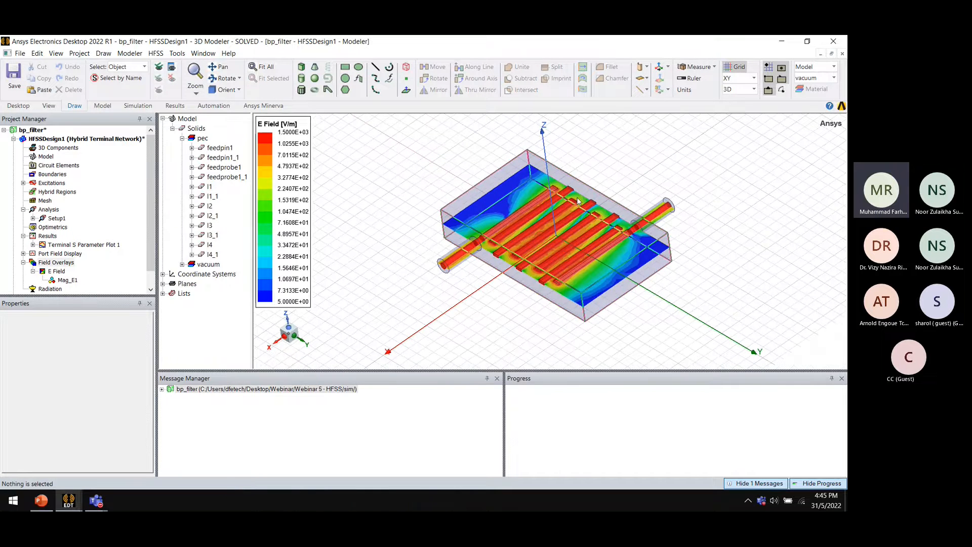
{"action": "scroll", "coordinate": [587, 223], "scroll_direction": "up", "scroll_amount": 3}
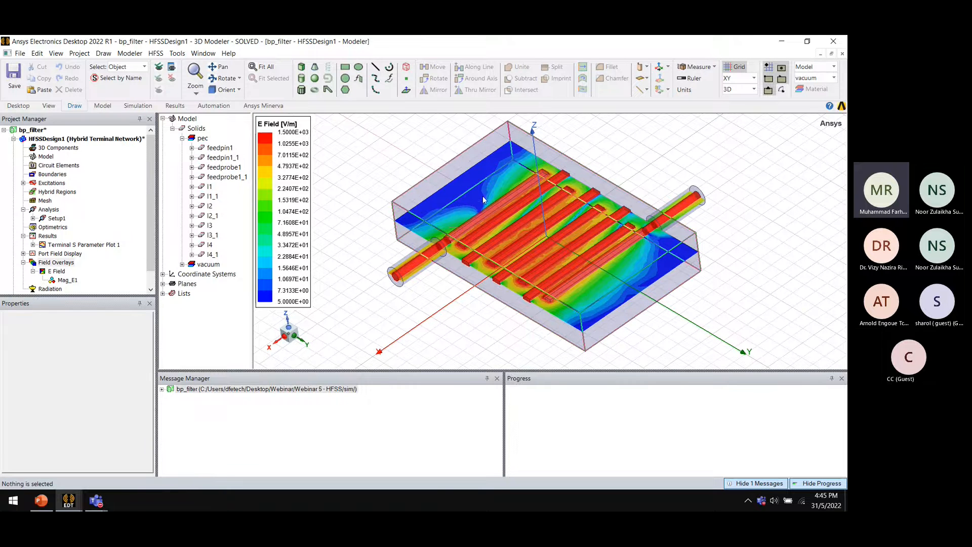
{"action": "left_click", "coordinate": [68, 280]}
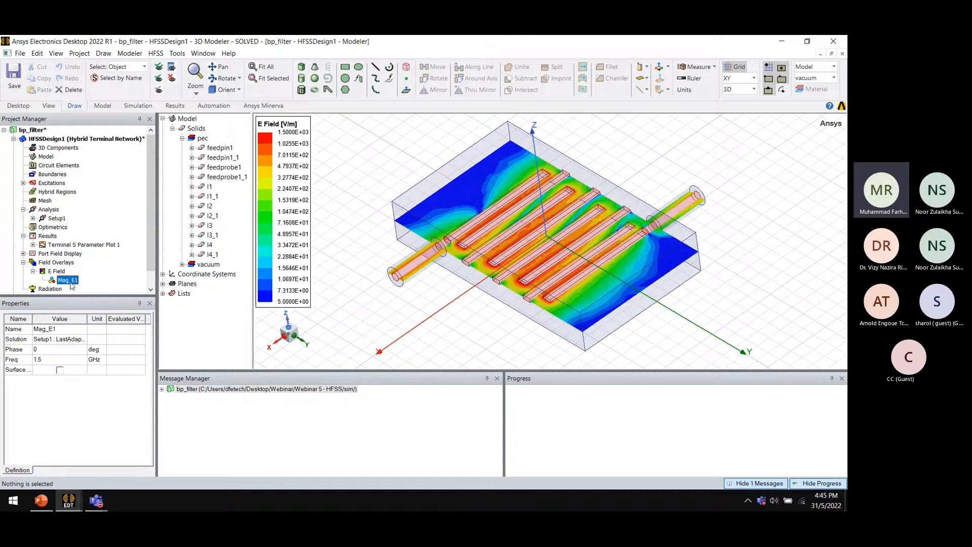
{"action": "right_click", "coordinate": [71, 283]}
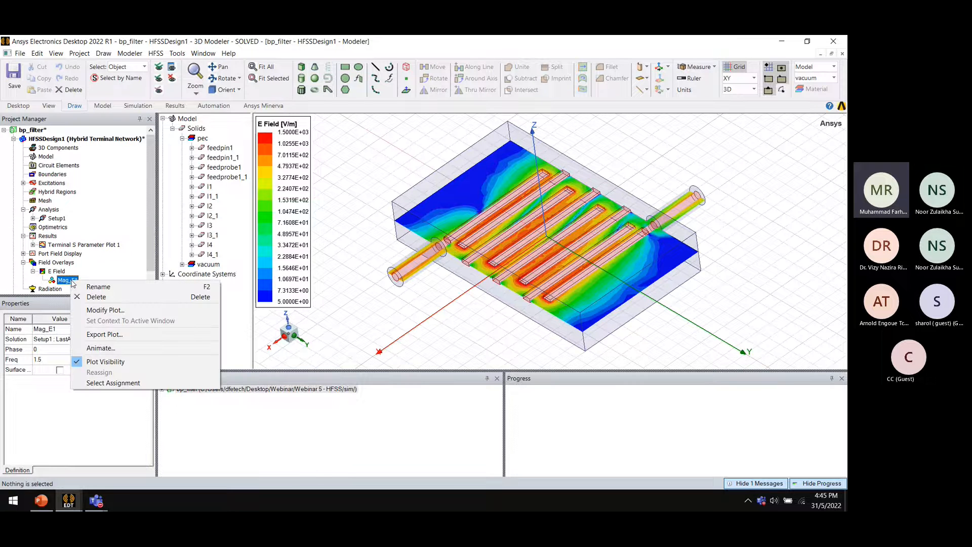
{"action": "left_click", "coordinate": [108, 349]}
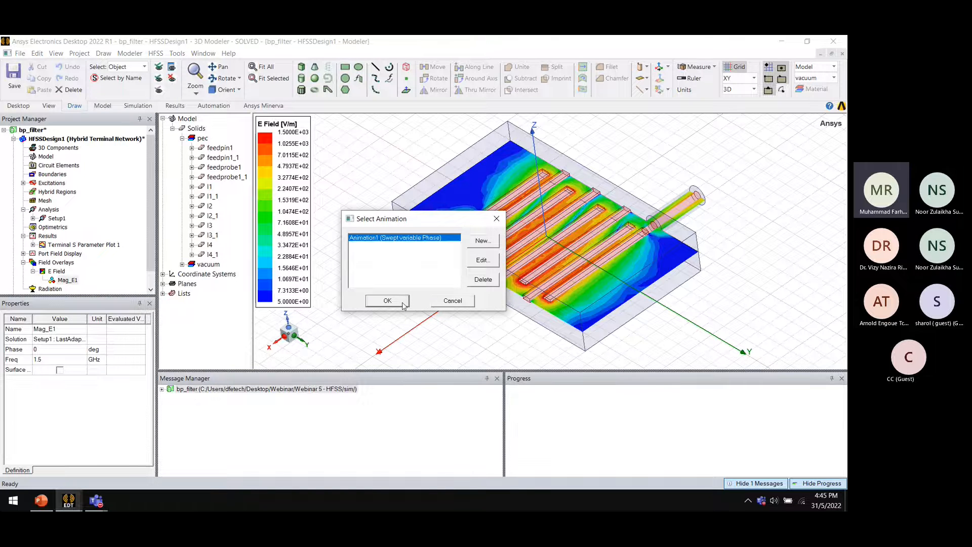
{"action": "left_click", "coordinate": [387, 301]}
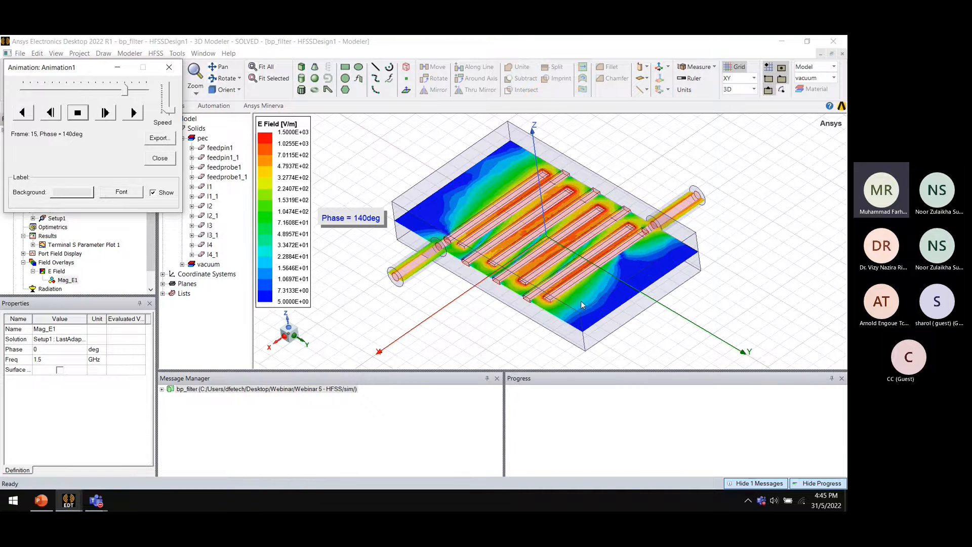
Move the animation window aside, select all model objects, and close the animation
{"action": "left_click_drag", "start_coordinate": [84, 75], "coordinate": [378, 187]}
{"action": "scroll", "coordinate": [116, 288], "scroll_direction": "down", "scroll_amount": 1}
{"action": "left_click_drag", "start_coordinate": [380, 179], "coordinate": [230, 281]}
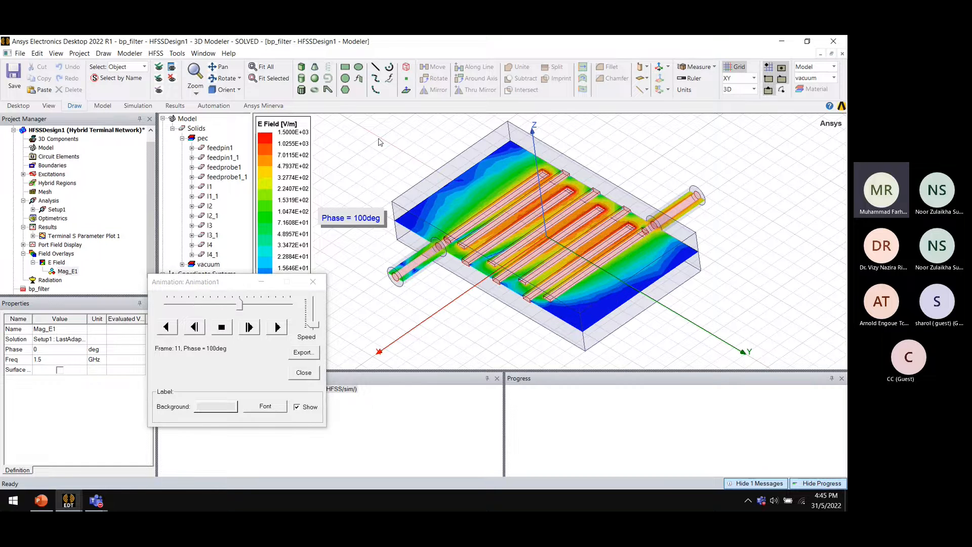
{"action": "key", "text": "ctrl+a"}
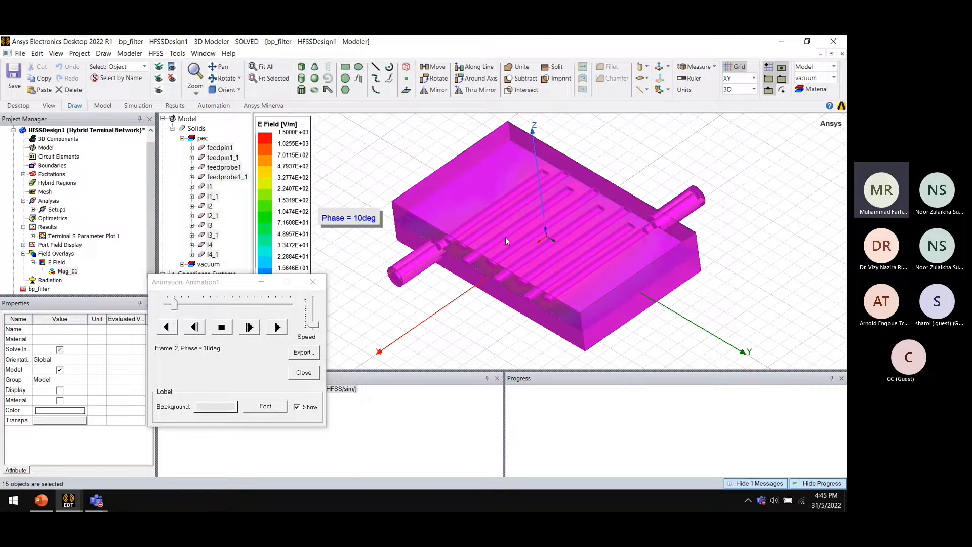
{"action": "left_click", "coordinate": [313, 281]}
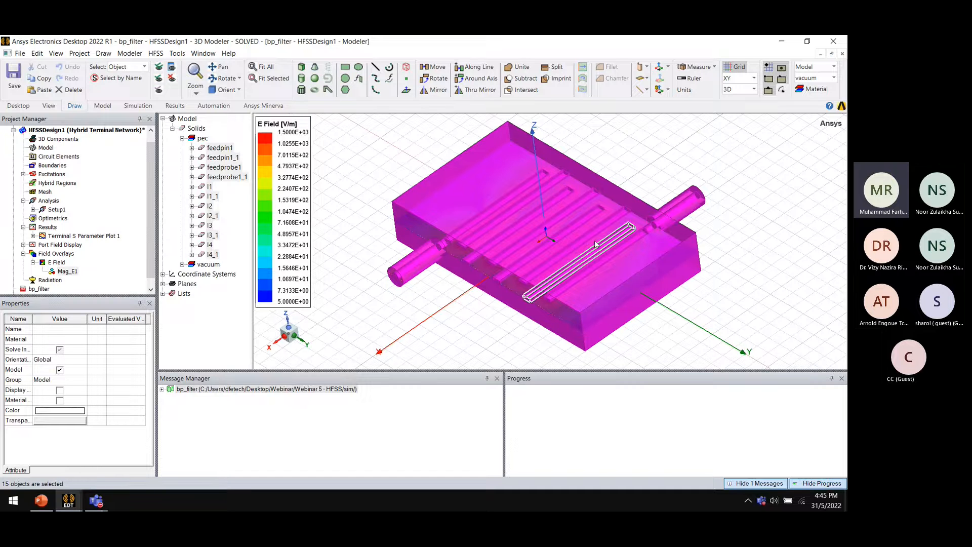
Create a mesh plot named Mesh1 for the Setup1 : LastAdaptive solution
{"action": "right_click", "coordinate": [68, 256]}
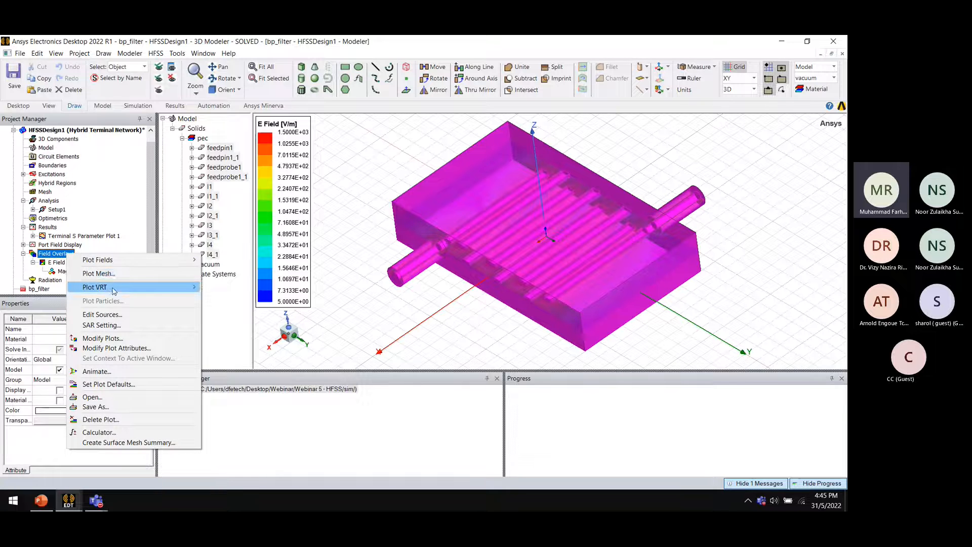
{"action": "left_click", "coordinate": [128, 274]}
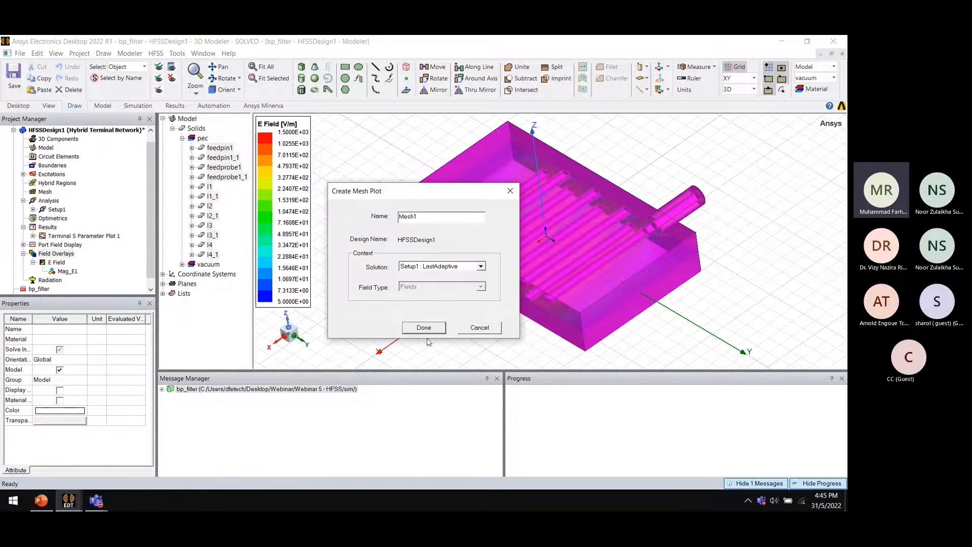
{"action": "left_click", "coordinate": [423, 326]}
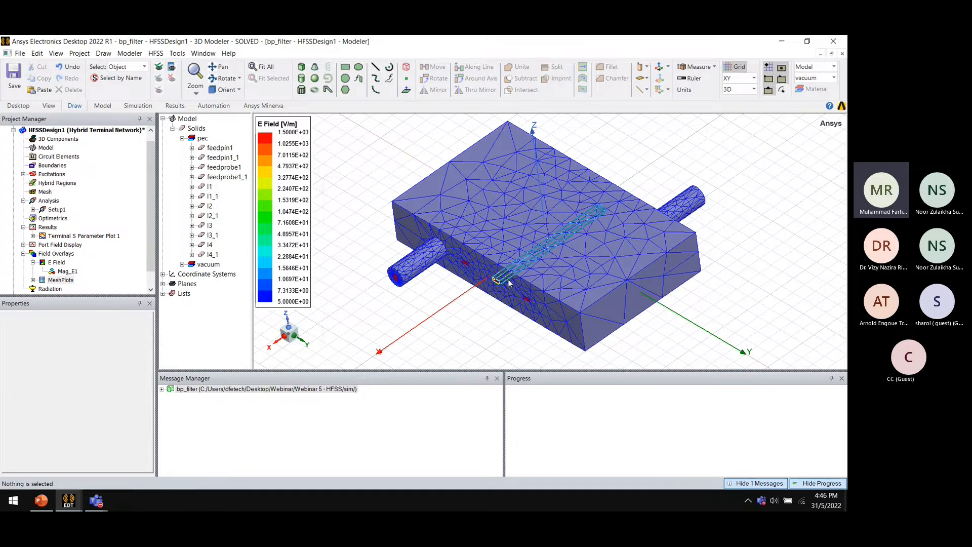
Select the Mag_E1 overlay and orbit the model to inspect the E field together with the mesh
{"action": "middle_click_drag", "start_coordinate": [515, 287], "coordinate": [549, 236]}
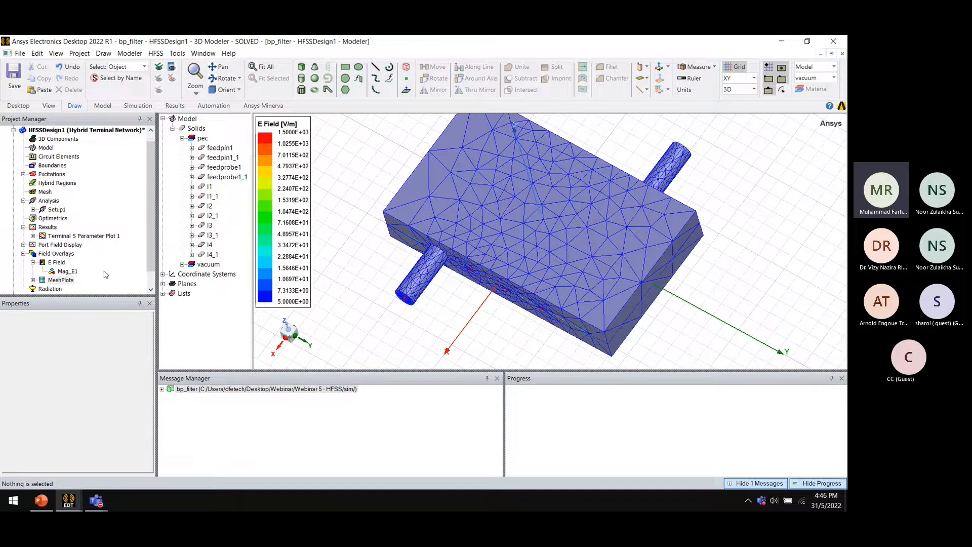
{"action": "scroll", "coordinate": [112, 283], "scroll_direction": "down", "scroll_amount": 1}
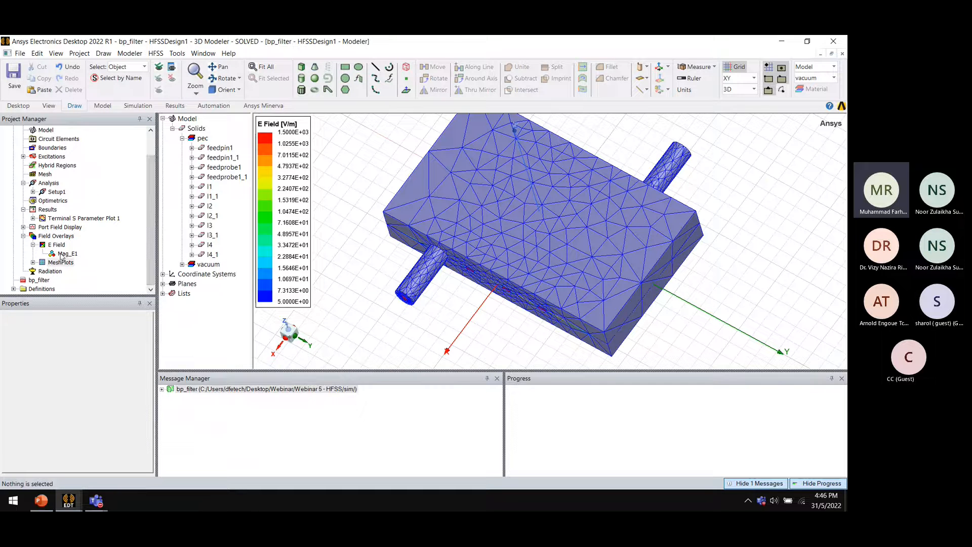
{"action": "left_click", "coordinate": [60, 254]}
{"action": "left_click_drag", "start_coordinate": [656, 233], "coordinate": [604, 227], "text": "alt"}
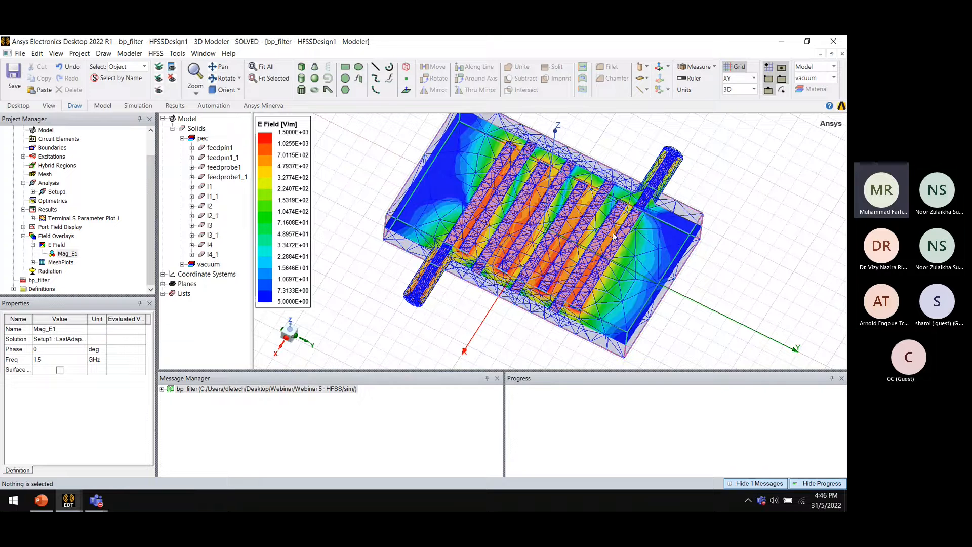
{"action": "left_click_drag", "start_coordinate": [561, 233], "coordinate": [538, 248], "text": "shift"}
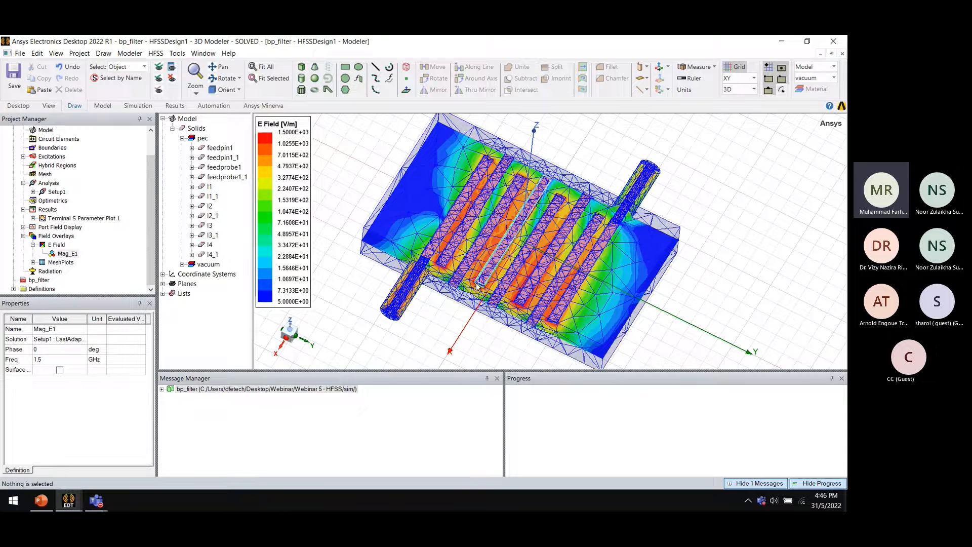
{"action": "left_click_drag", "start_coordinate": [419, 322], "coordinate": [416, 290], "text": "alt"}
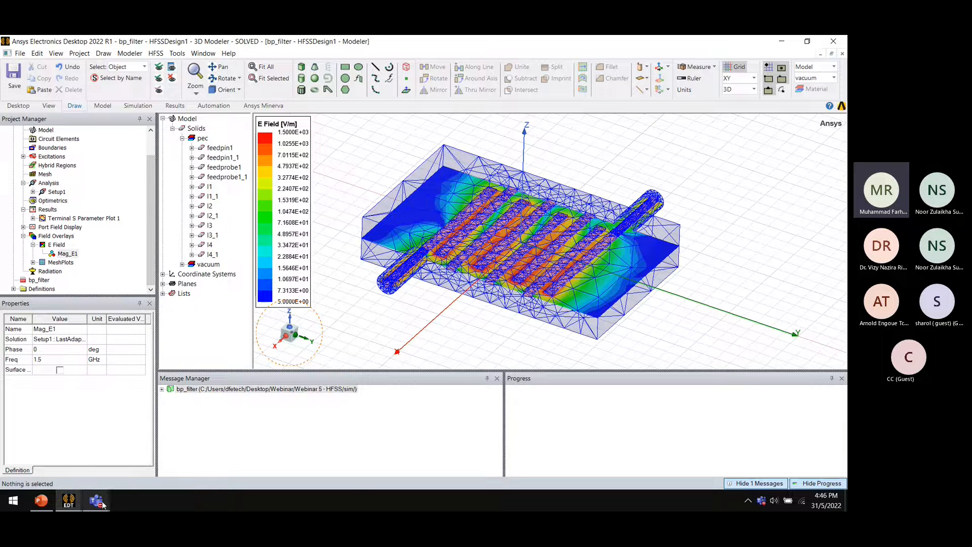
Switch to the Microsoft Teams webinar meeting window
{"action": "mouse_move", "coordinate": [97, 501]}
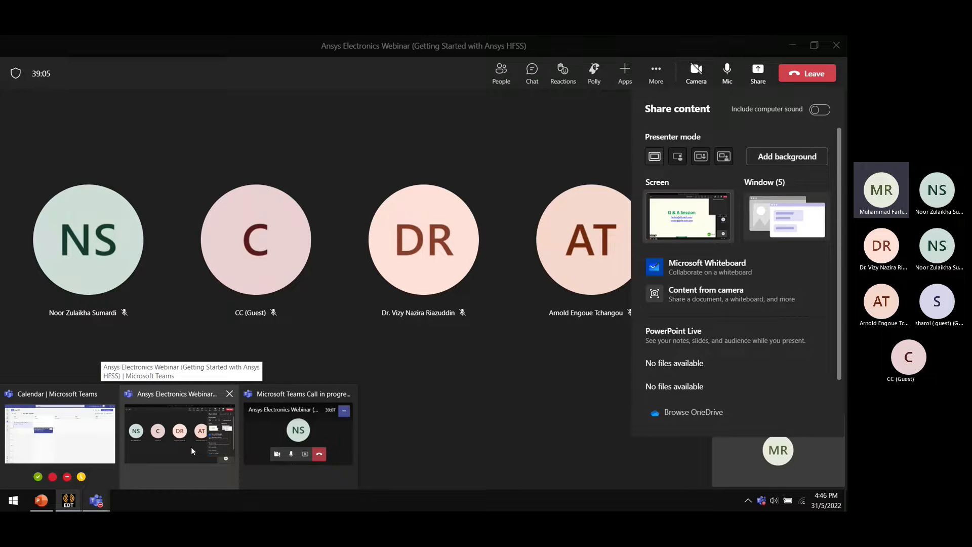
{"action": "left_click", "coordinate": [182, 439]}
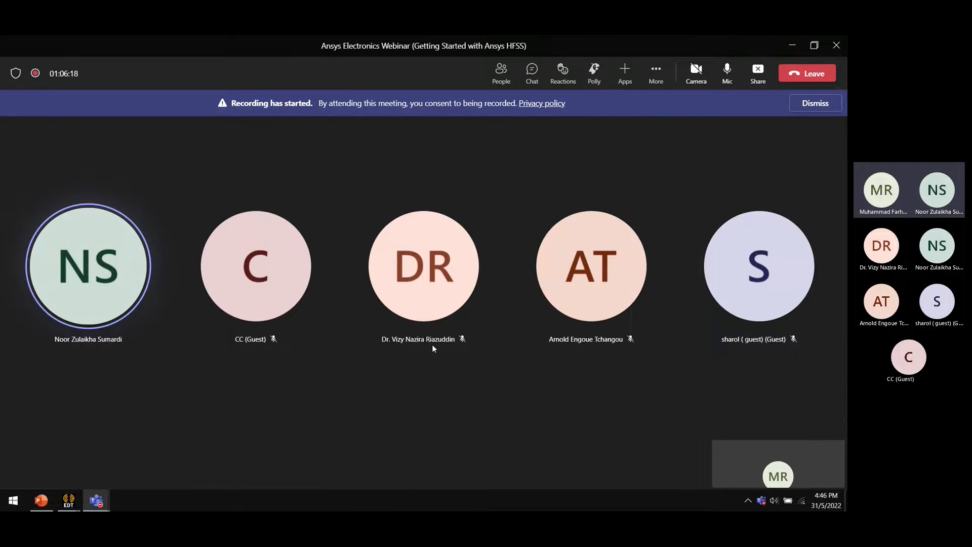